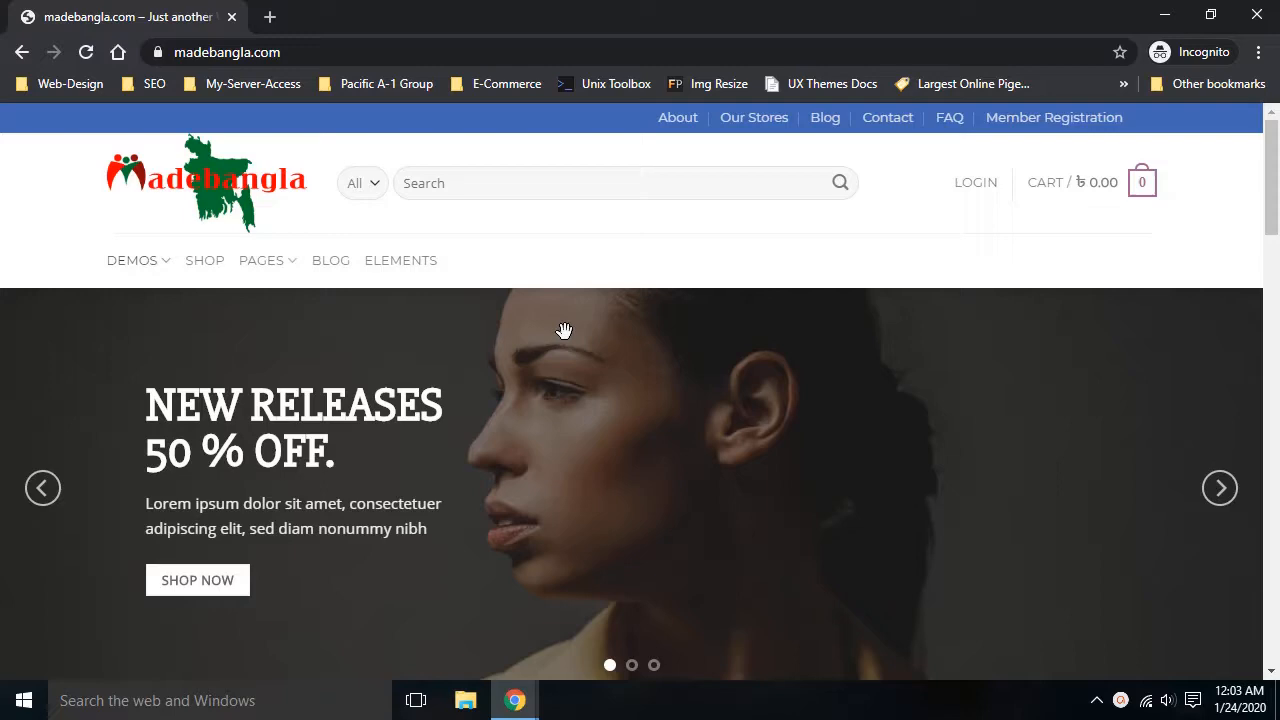
Browse the madebangla.com home page and open the My Account login page from the header
scroll(606, 331, down, 3)
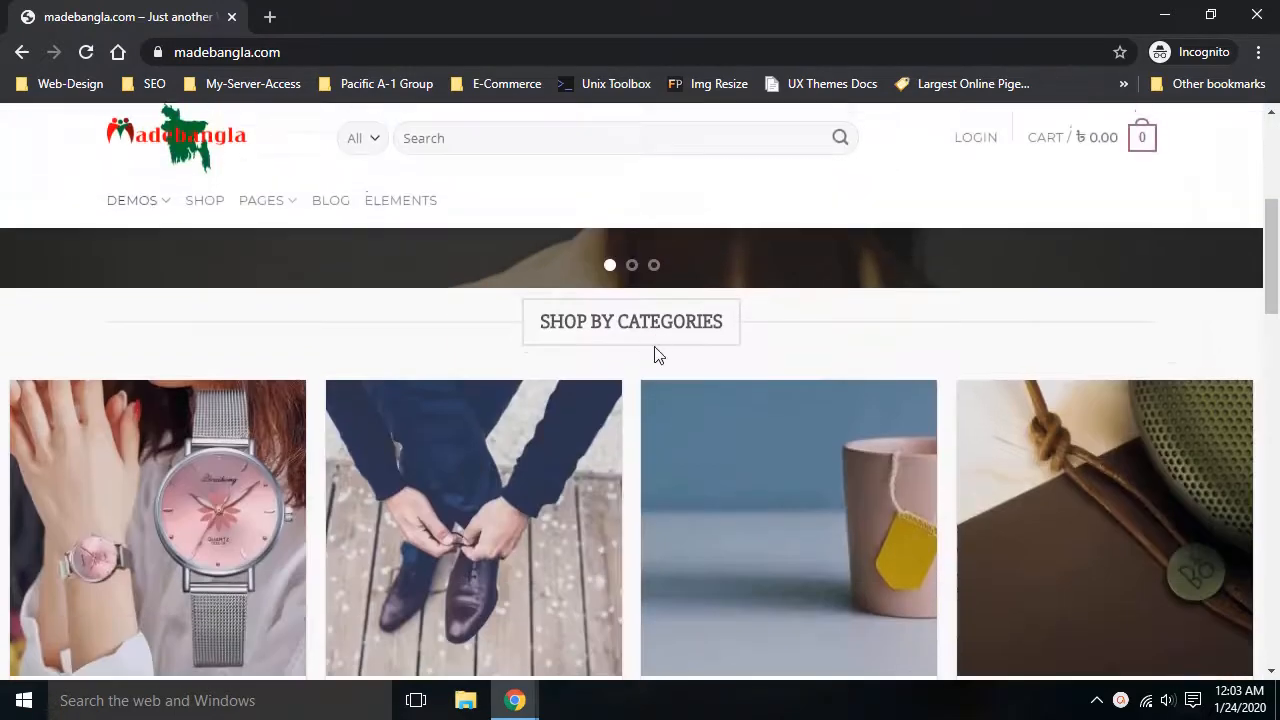
scroll(654, 346, up, 3)
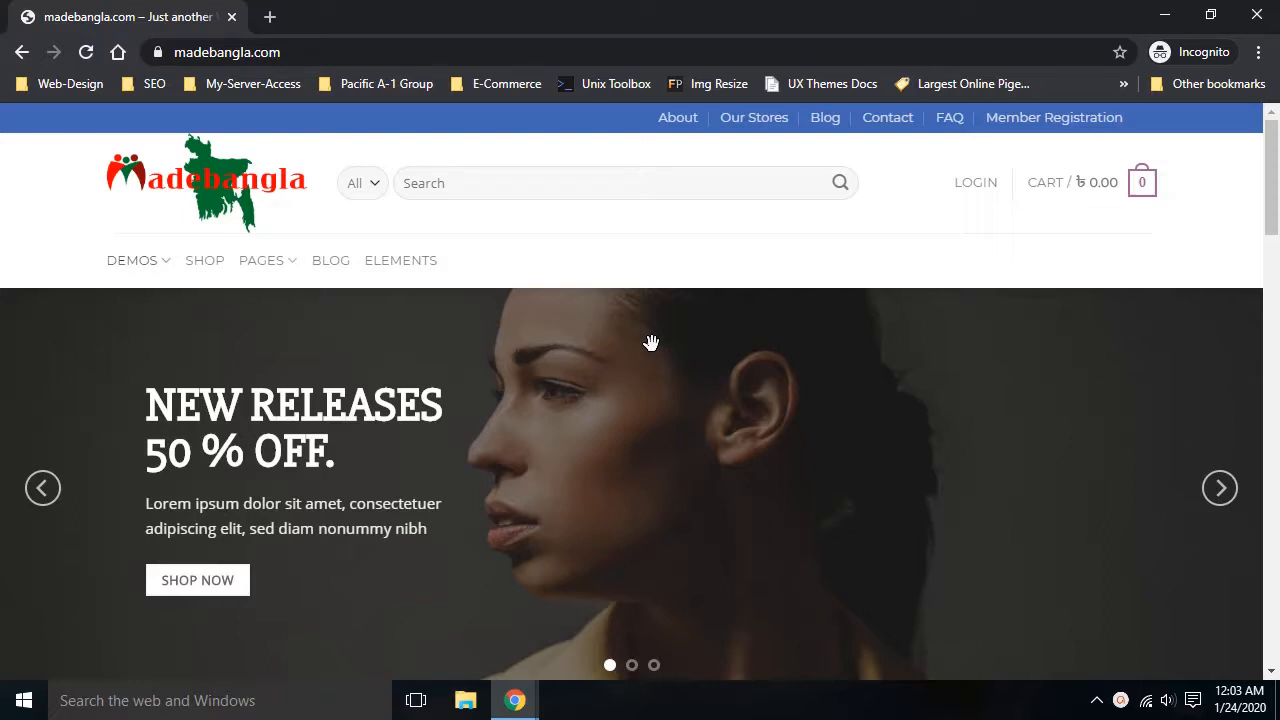
click(963, 200)
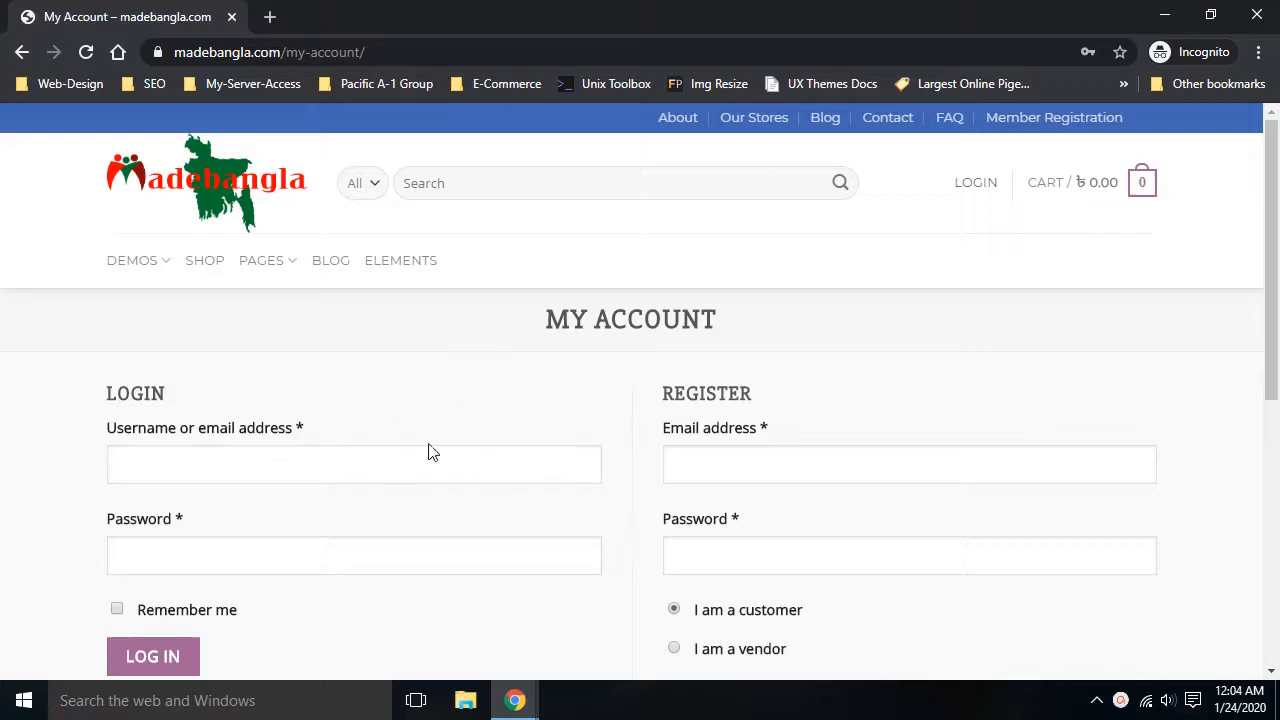
Log in with the vendor's username and password, reaching the dashboard showing Sales ৳0.00 and Pageview 1
click(306, 474)
text(te)
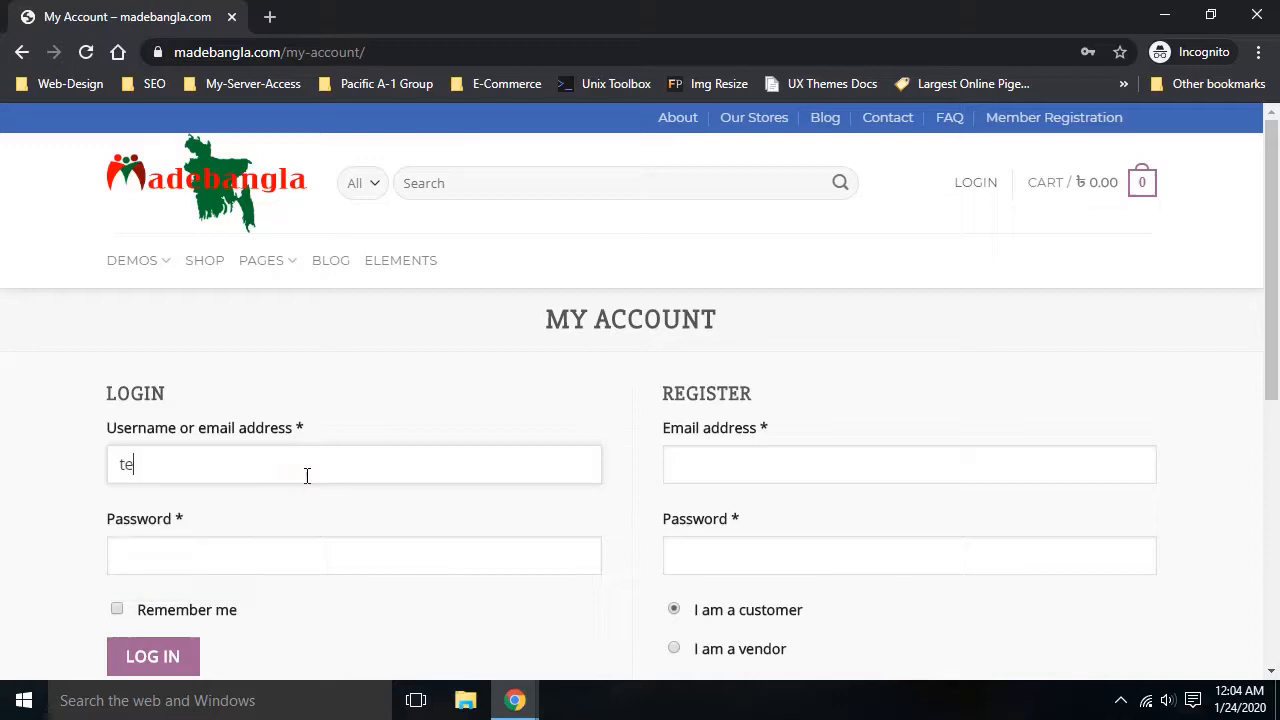
text(st)
click(219, 563)
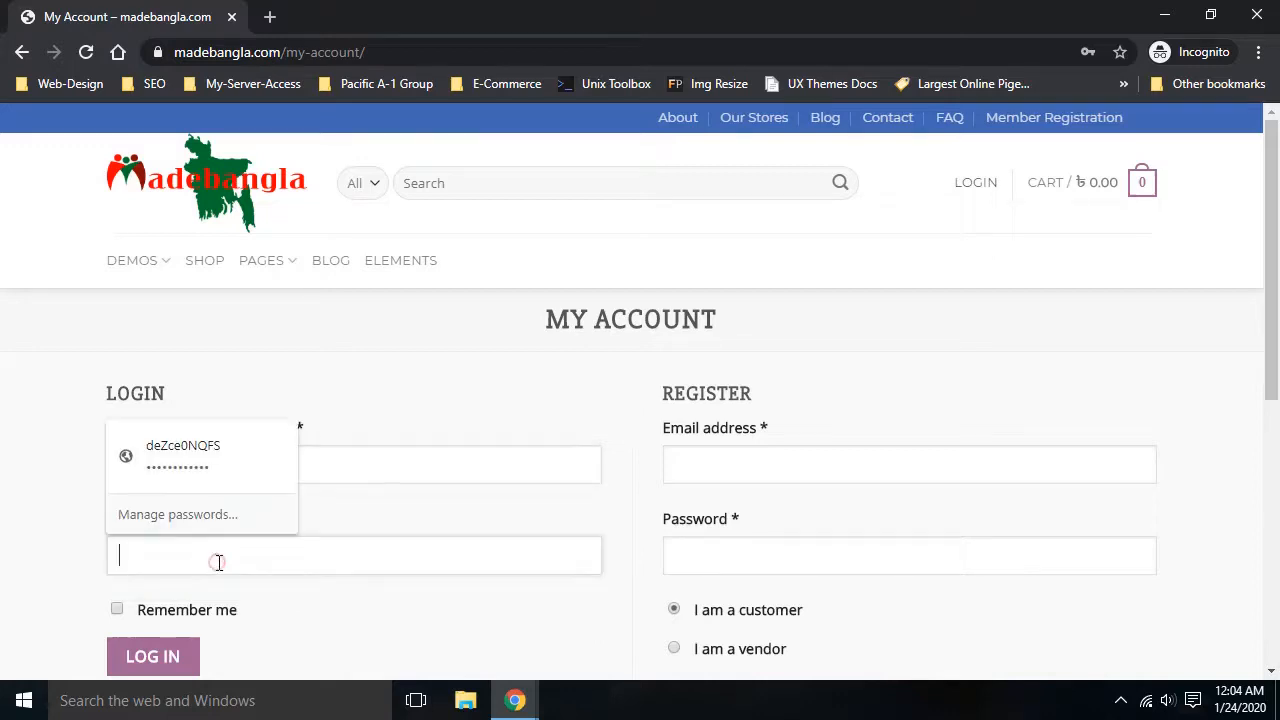
text(tes)
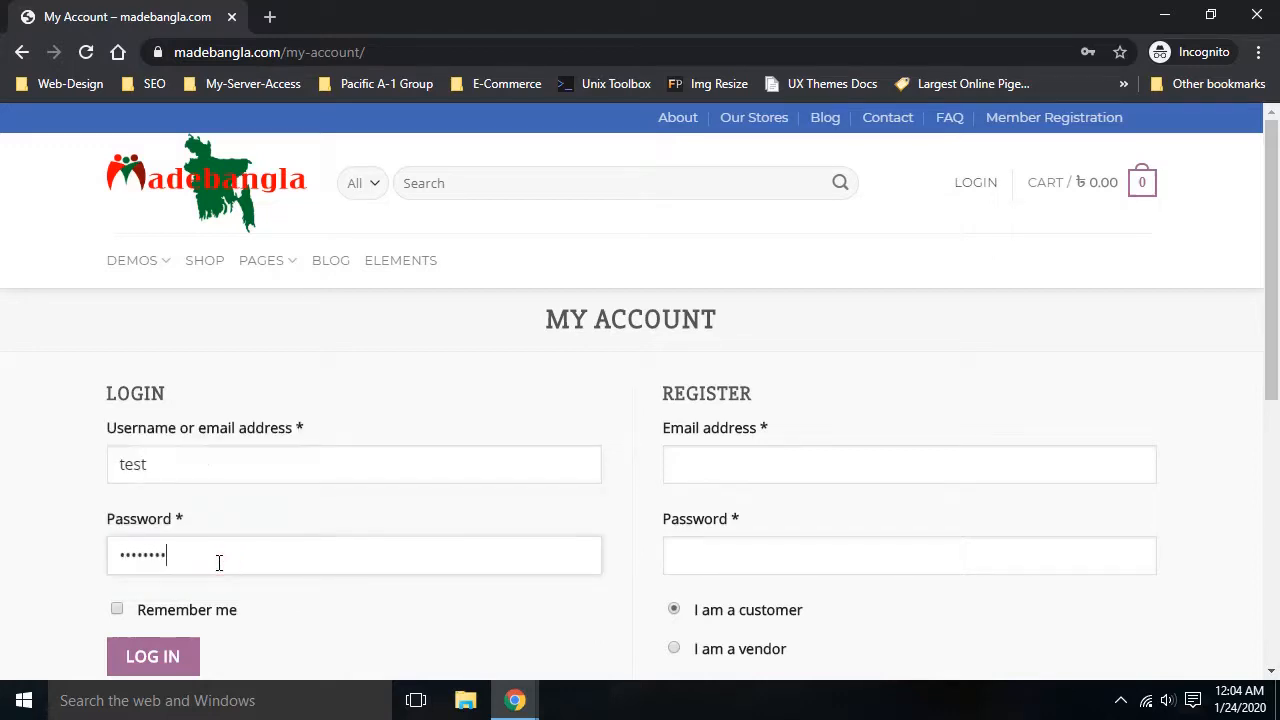
scroll(232, 552, down, 2)
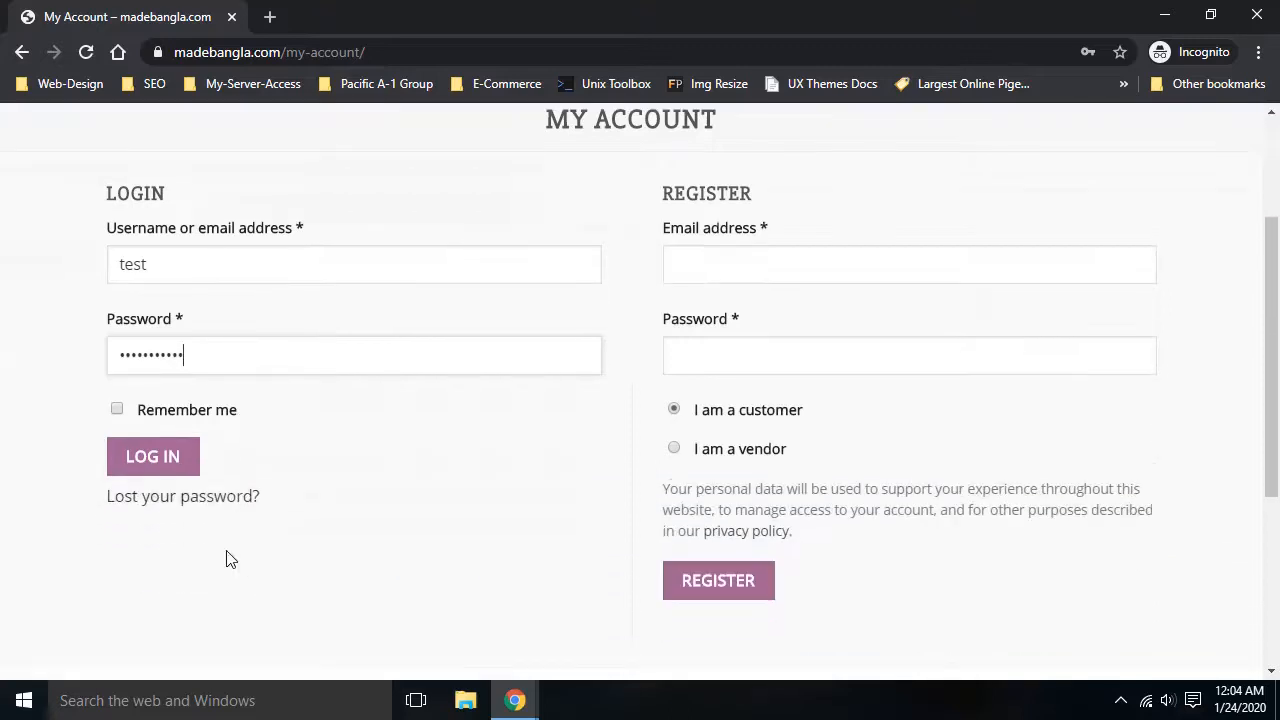
click(150, 460)
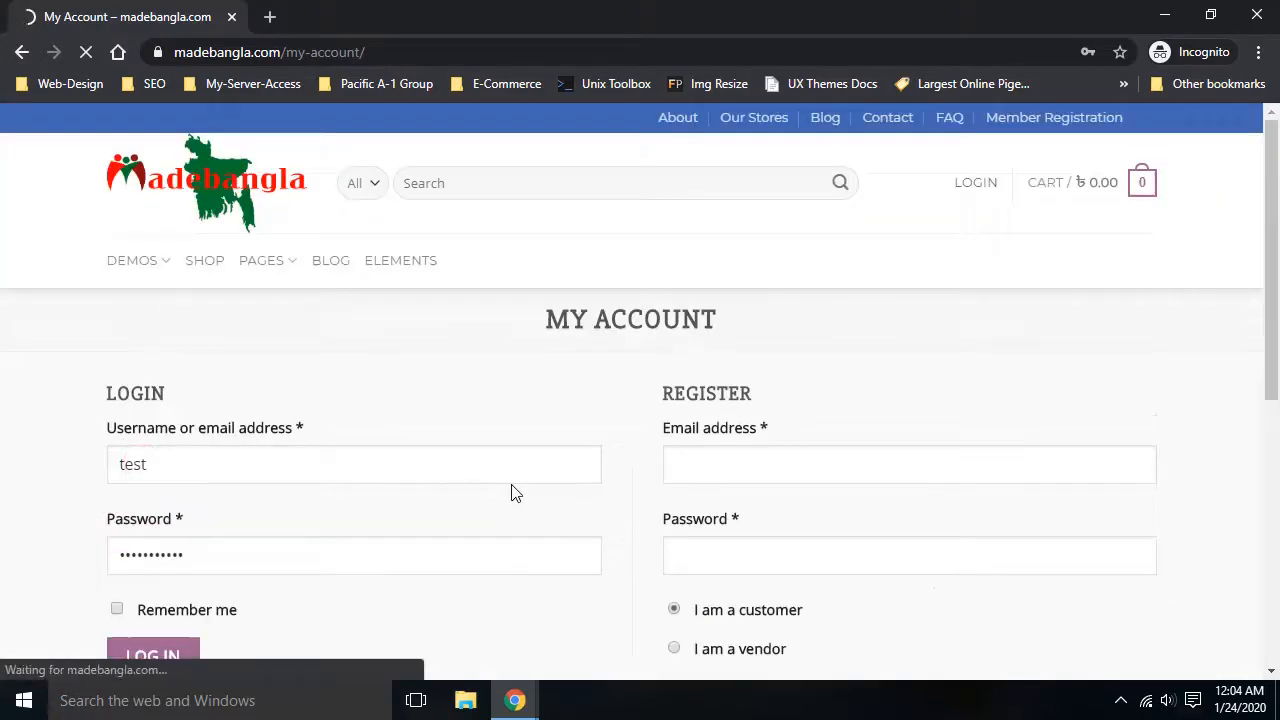
scroll(522, 478, down, 1)
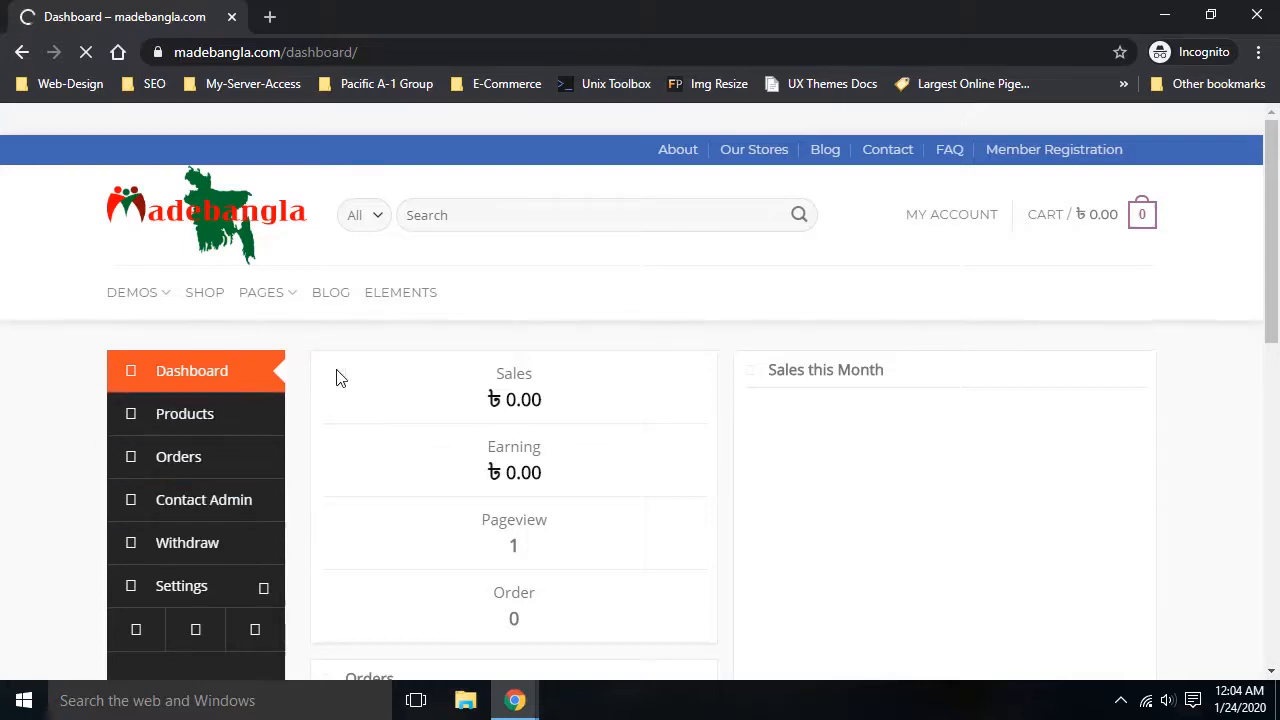
scroll(294, 391, down, 3)
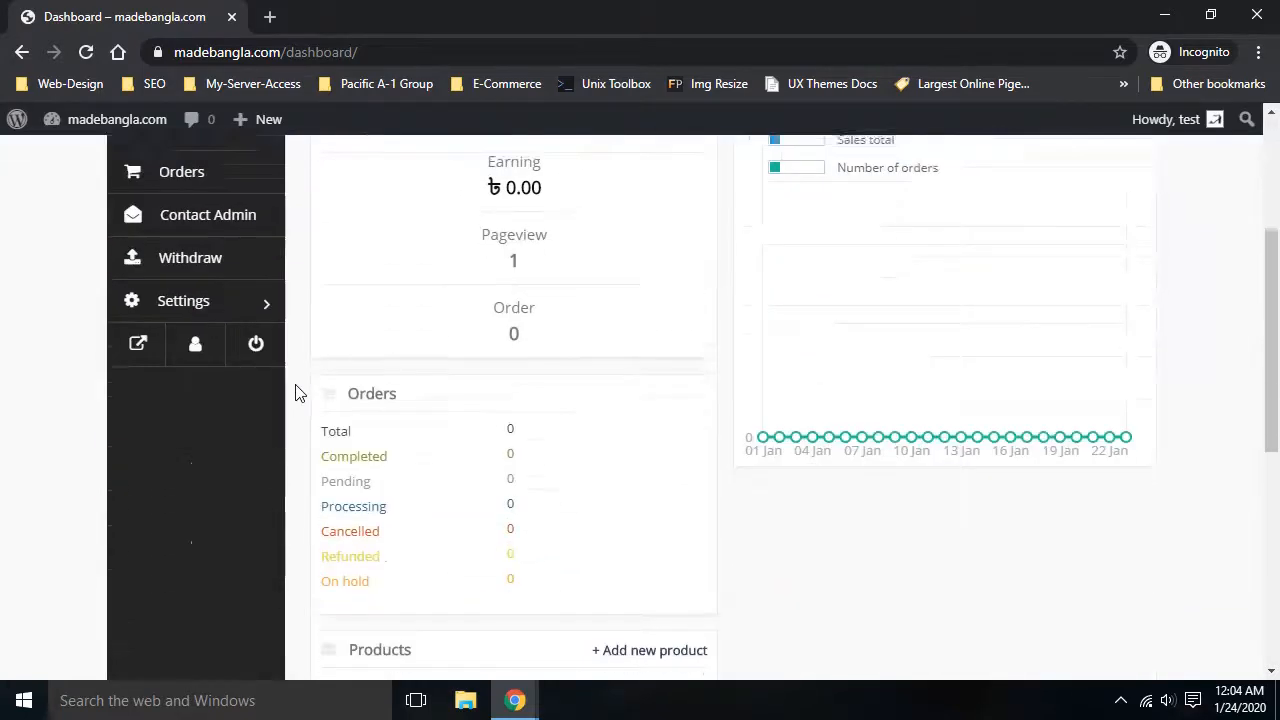
scroll(294, 391, up, 3)
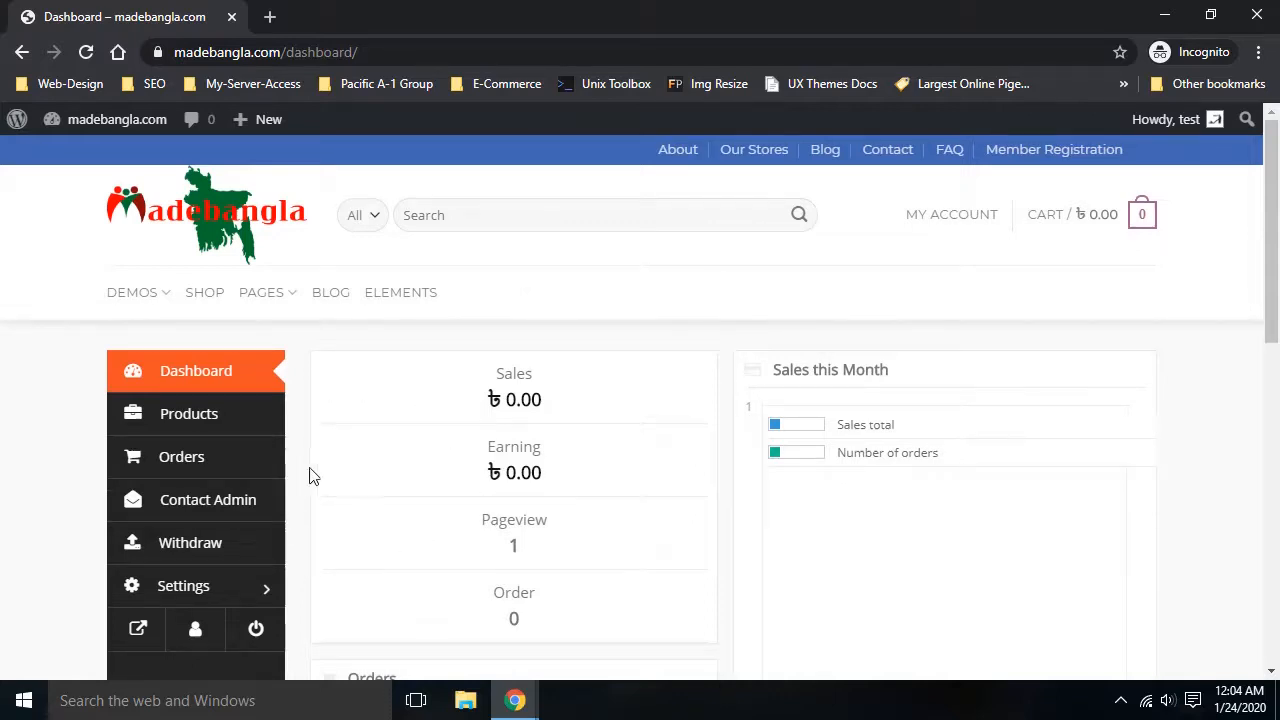
Permanently delete the product 'new' from the Products list, then start a new product
click(195, 430)
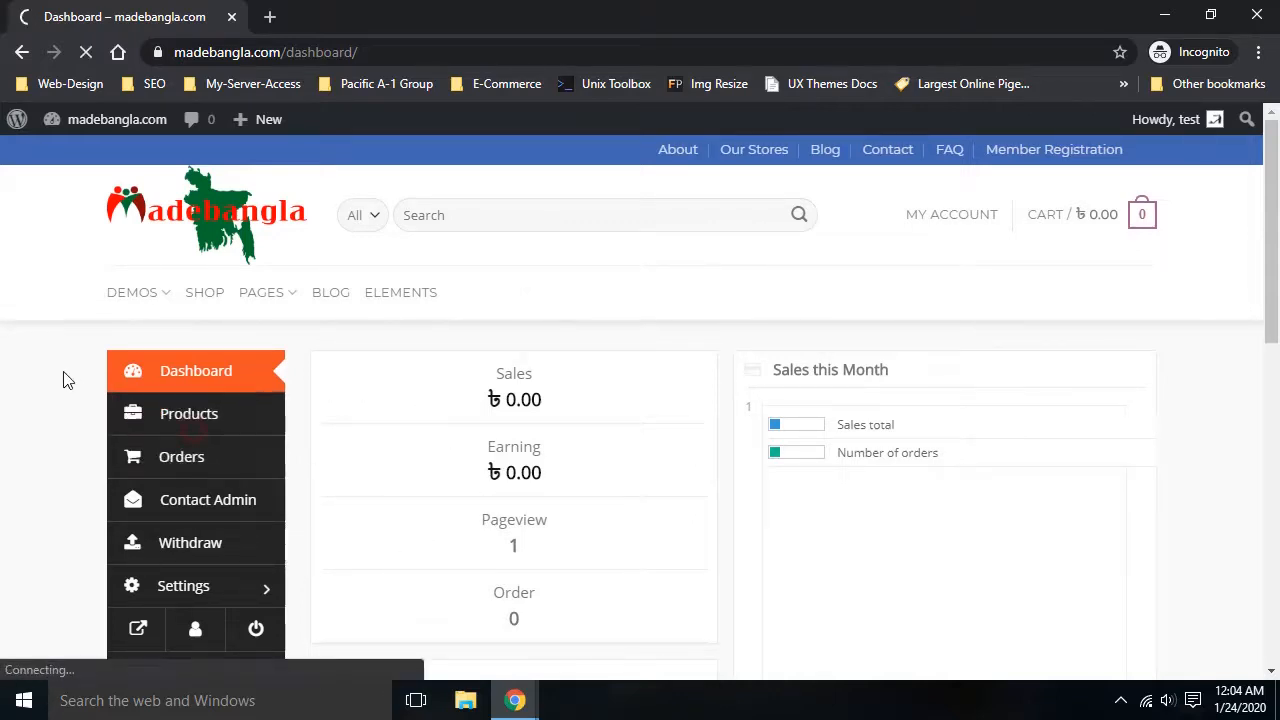
scroll(62, 380, down, 1)
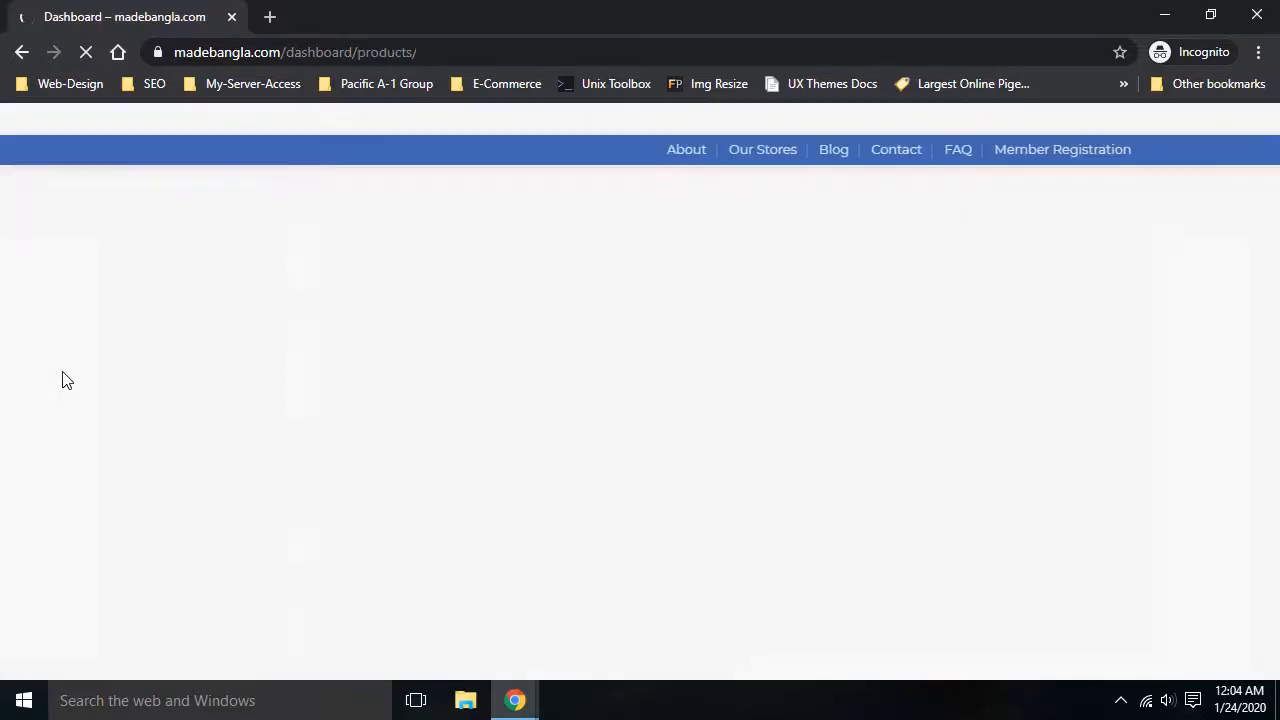
scroll(177, 406, down, 2)
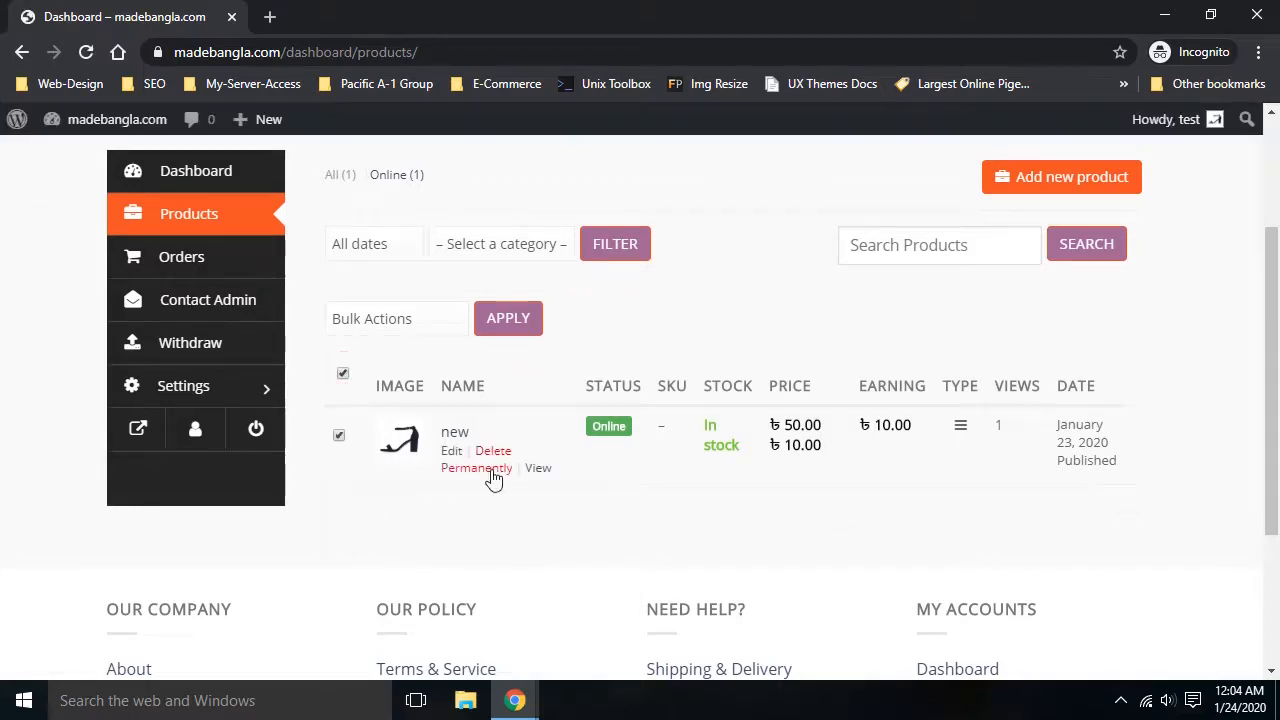
click(490, 468)
click(744, 172)
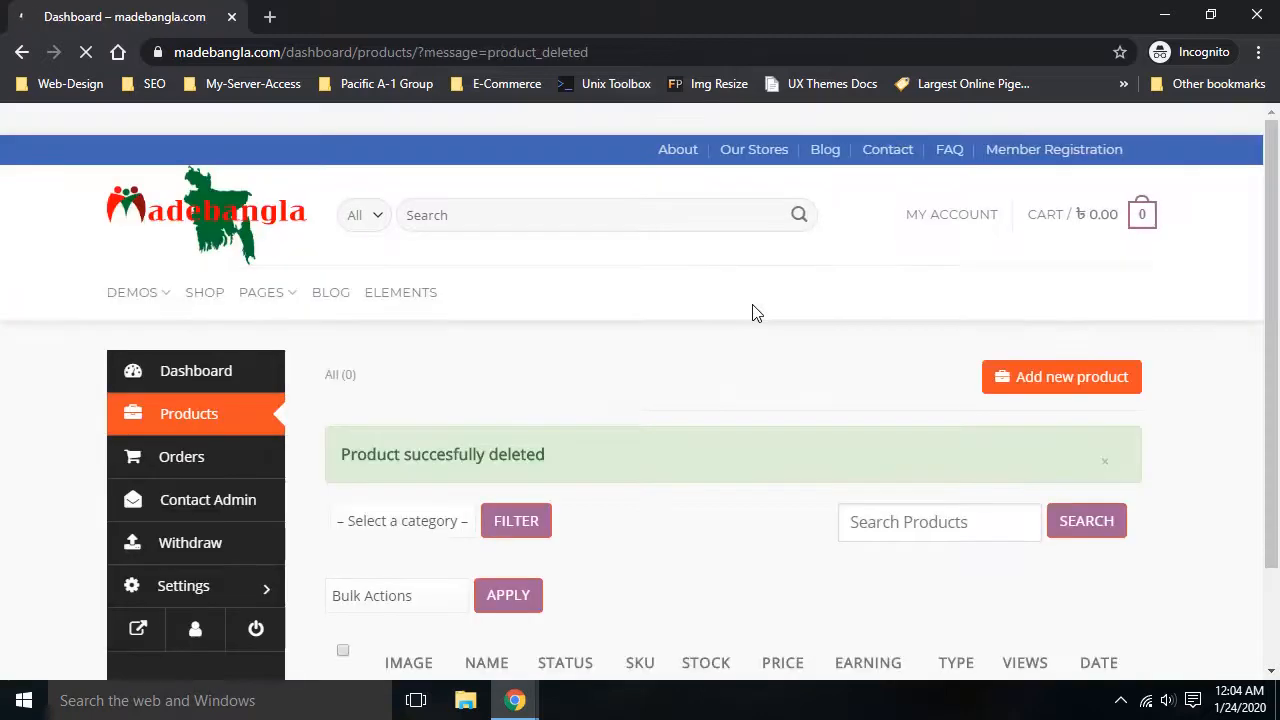
scroll(753, 306, down, 1)
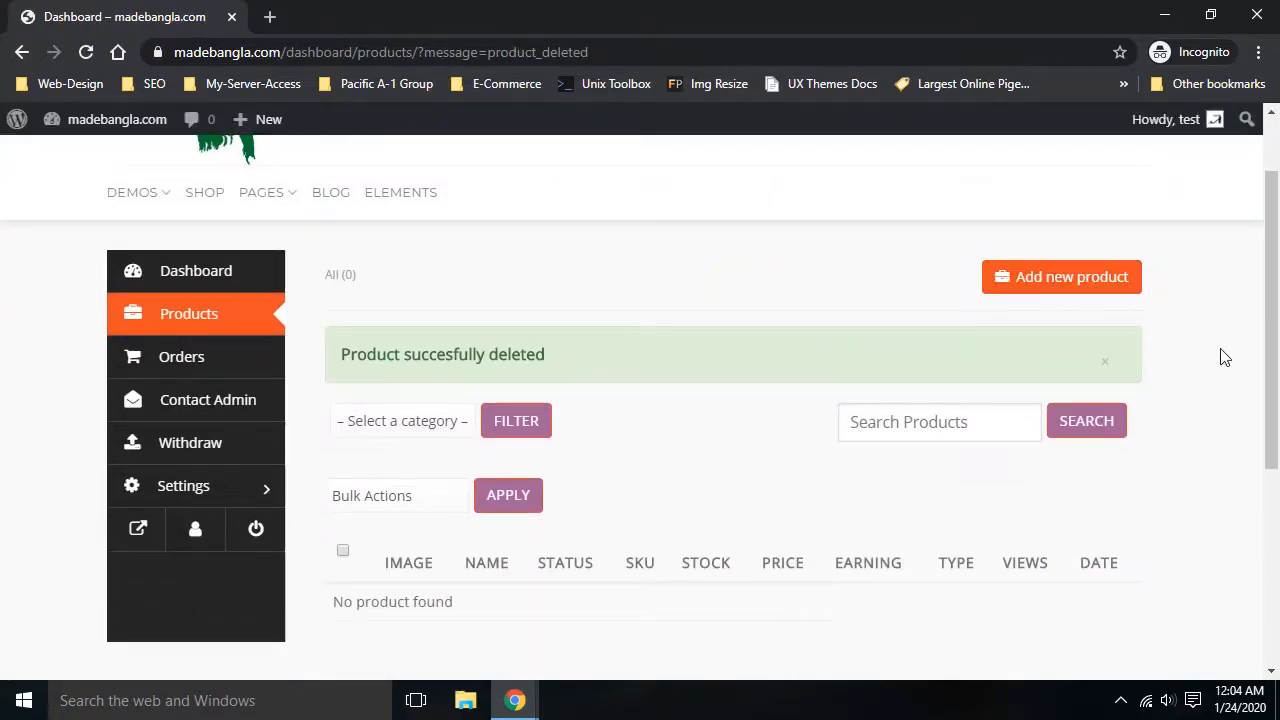
click(1071, 285)
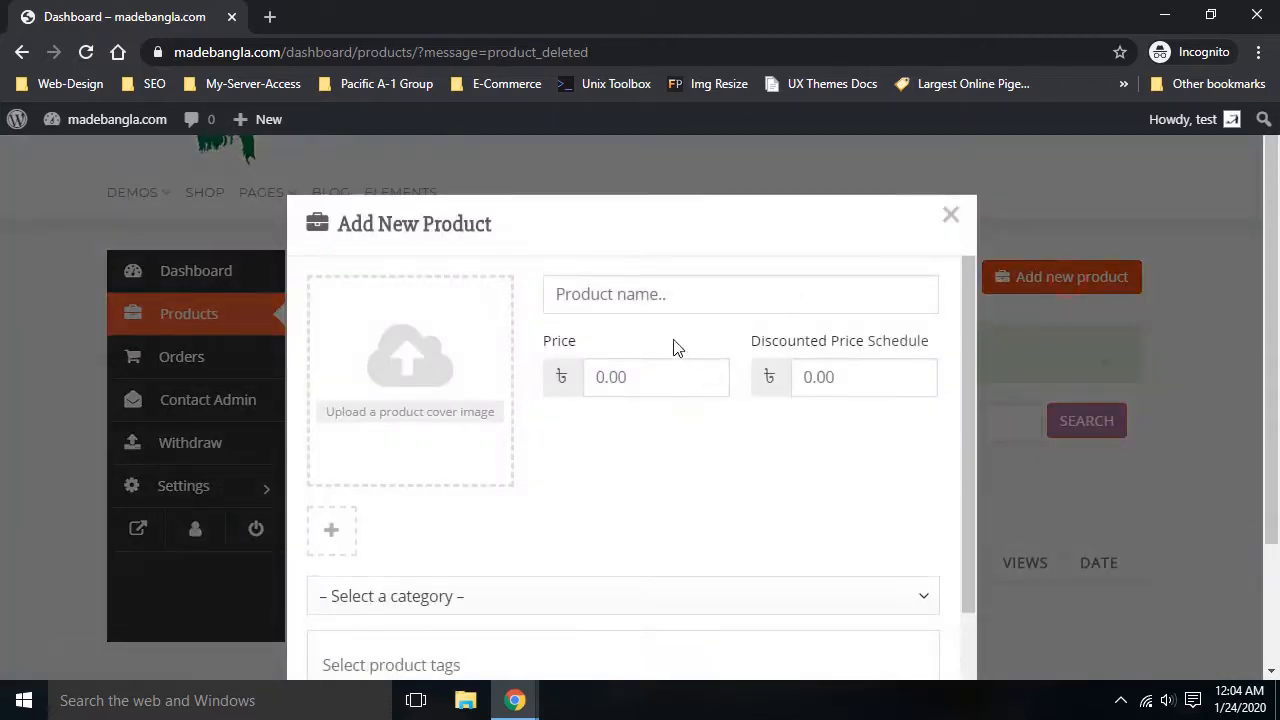
Name the product 'ladies shoes' and upload the black sandal photo as its cover image
click(614, 300)
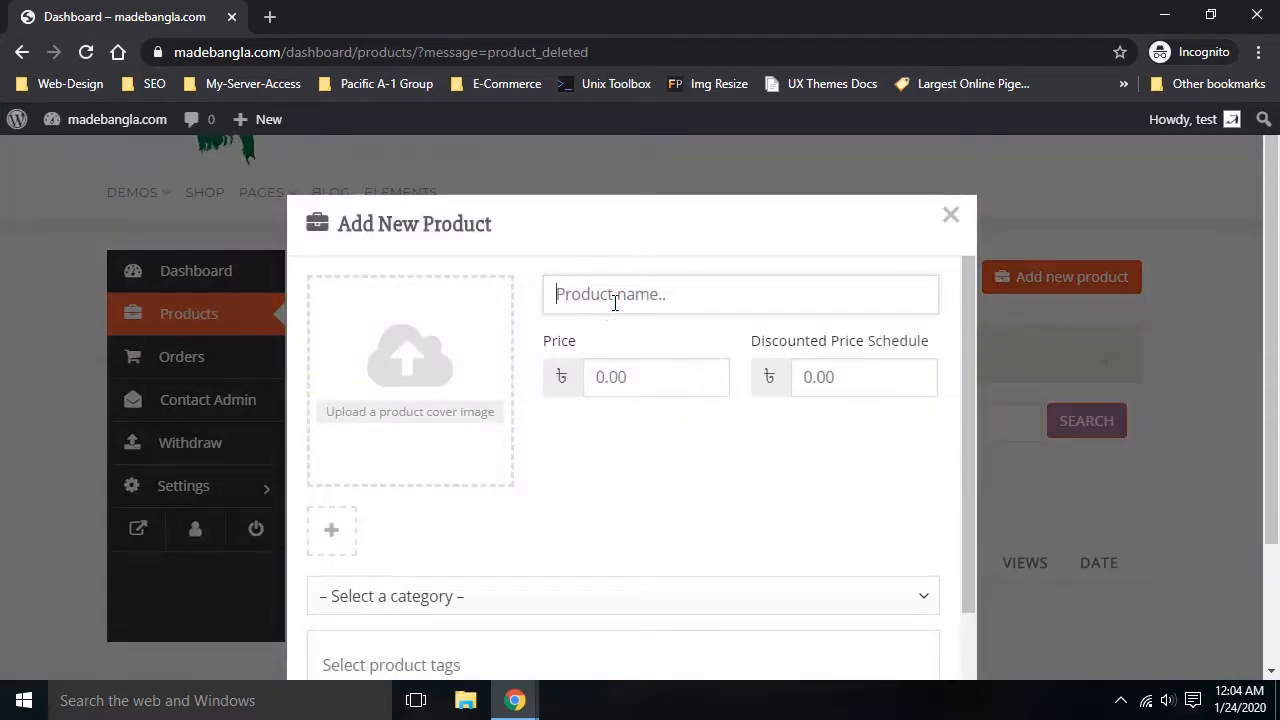
text(ladies shoes)
click(390, 422)
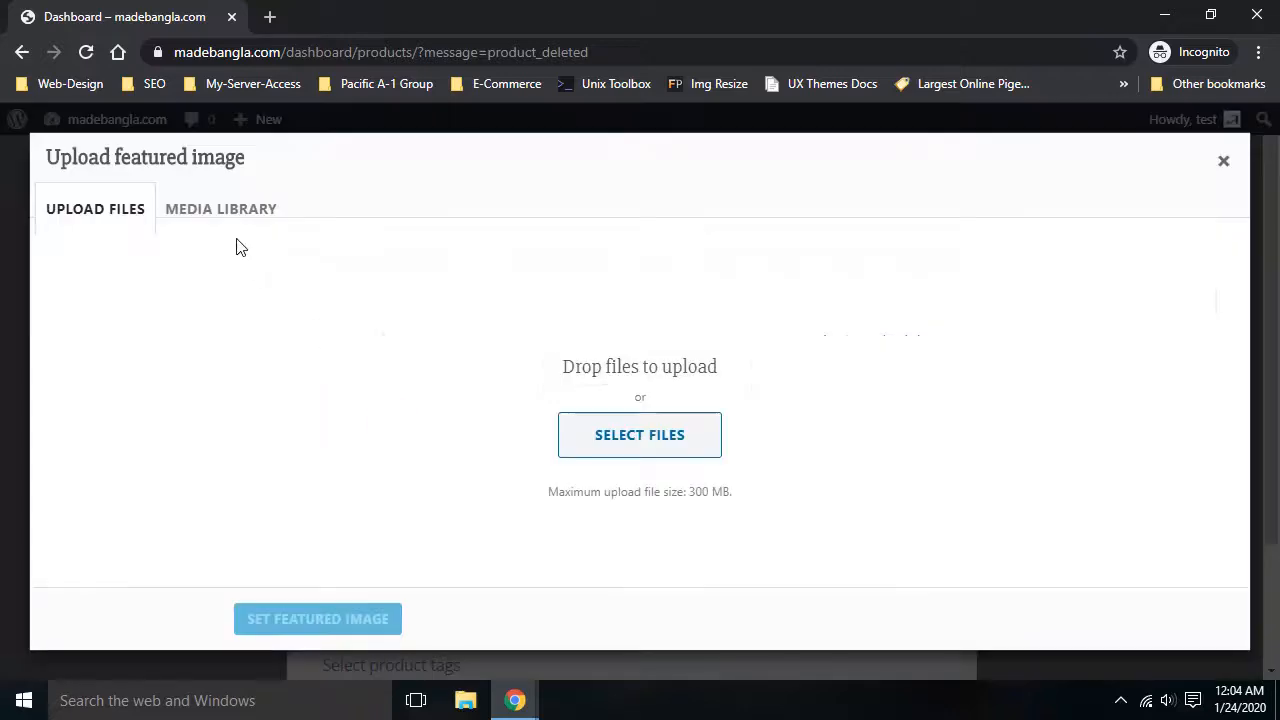
click(637, 438)
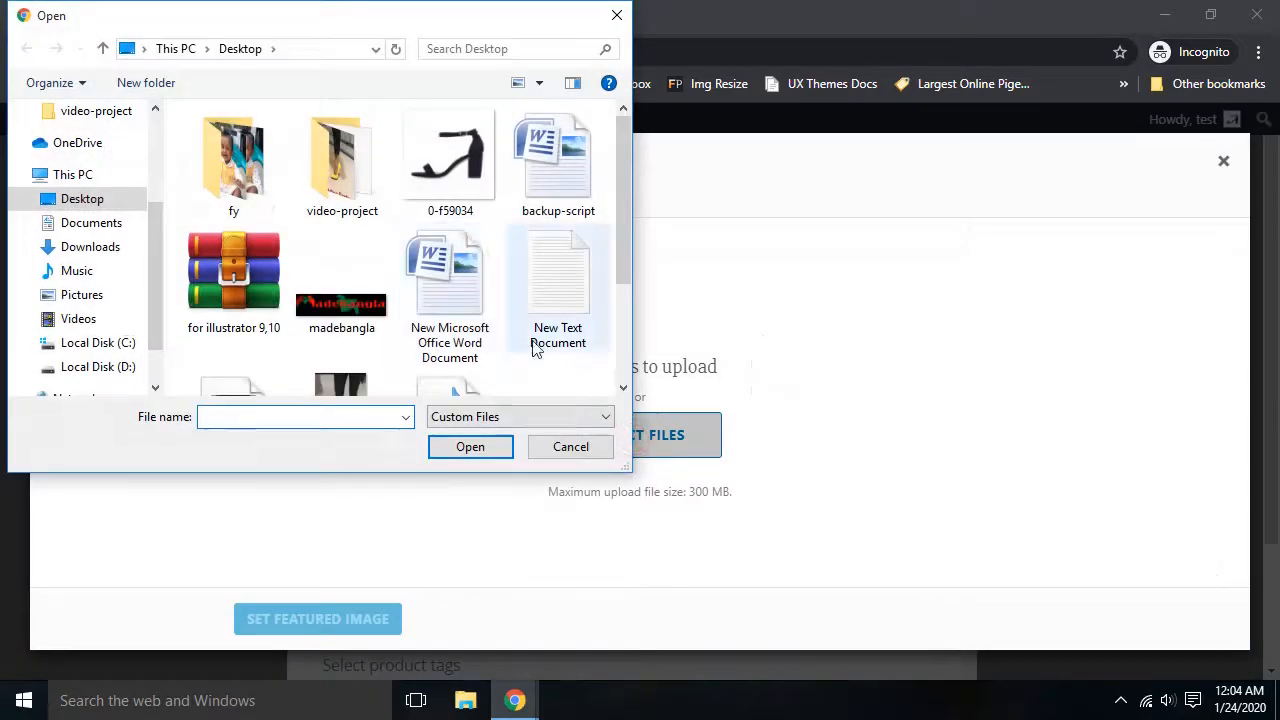
click(472, 165)
click(470, 447)
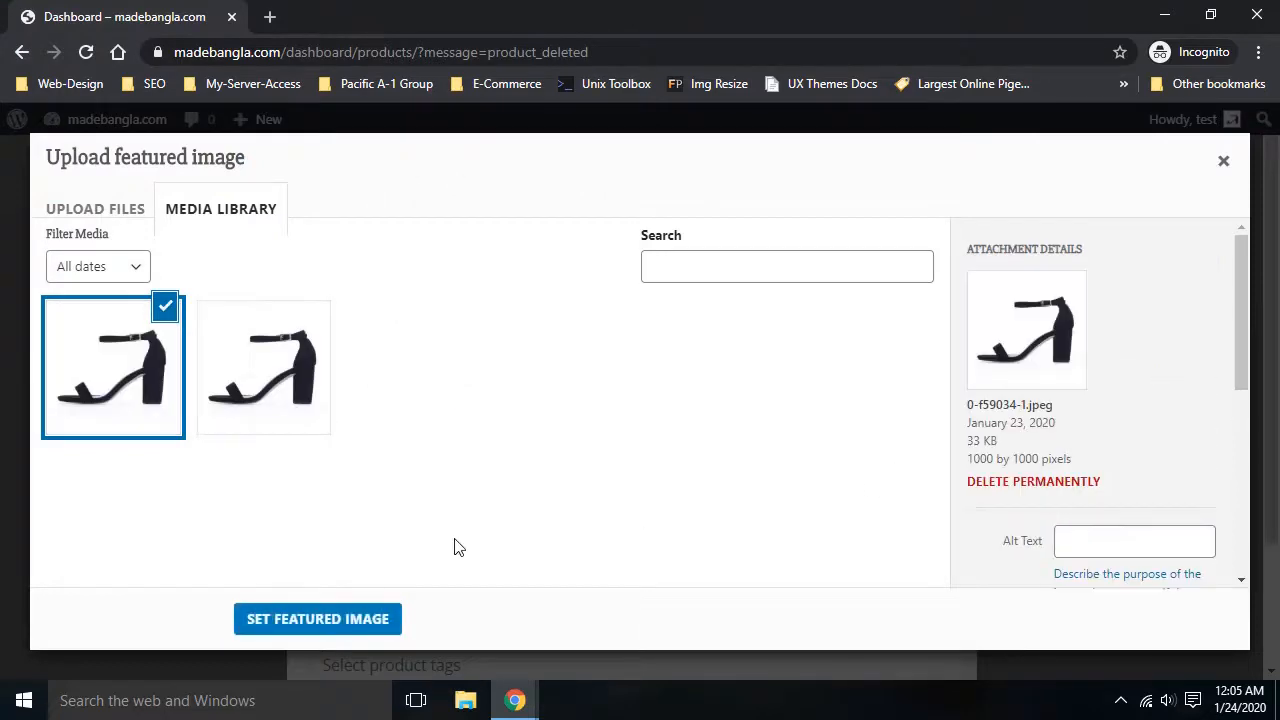
click(320, 624)
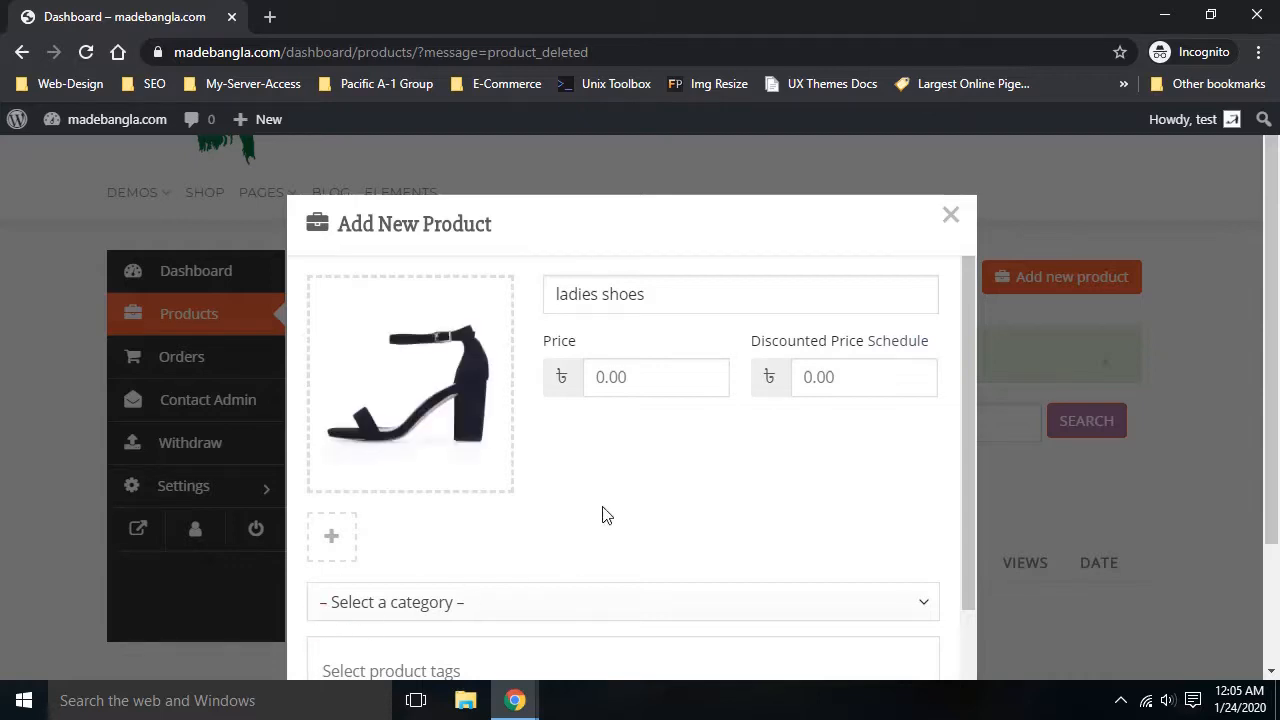
Add the second and first sandal images to the product gallery
click(334, 541)
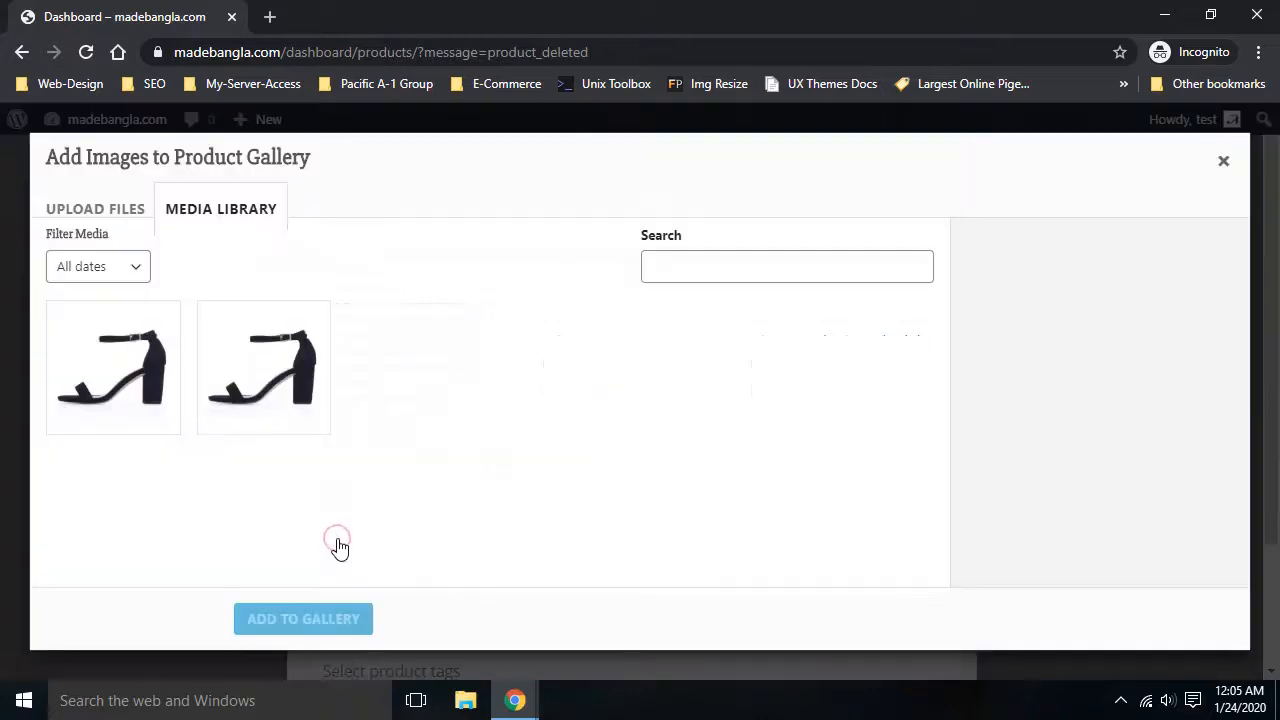
click(265, 400)
click(309, 616)
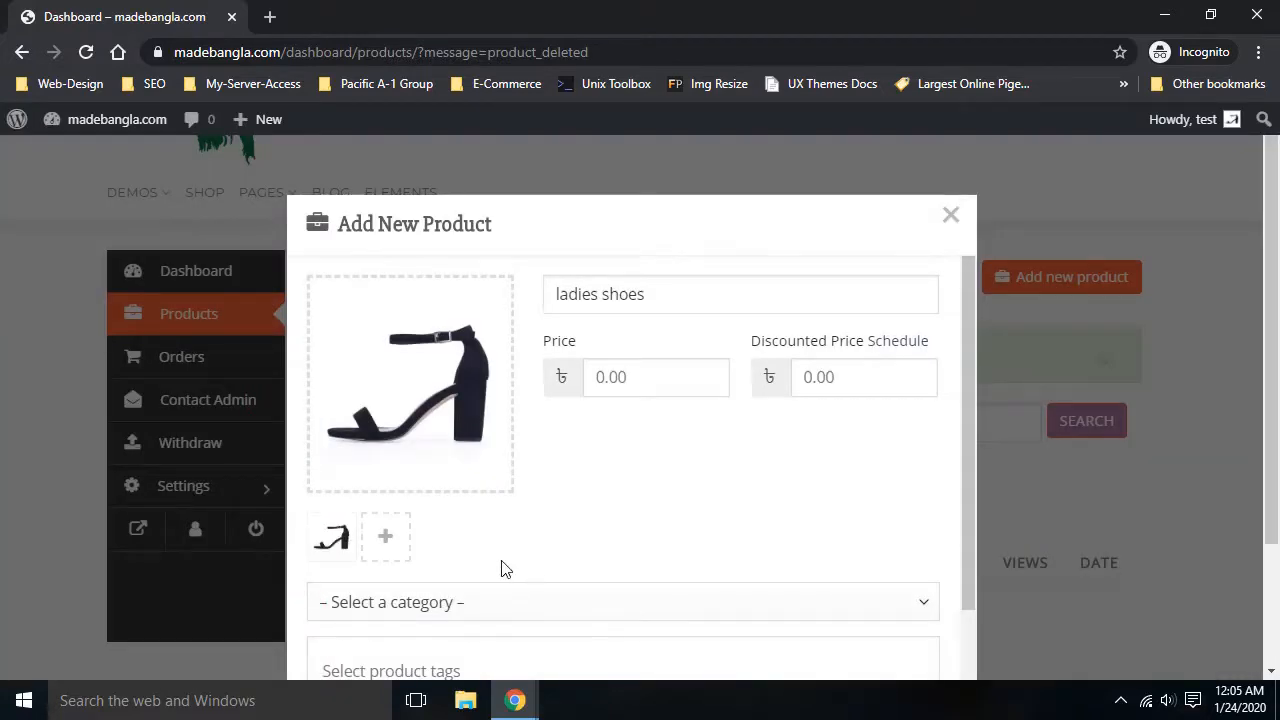
click(385, 537)
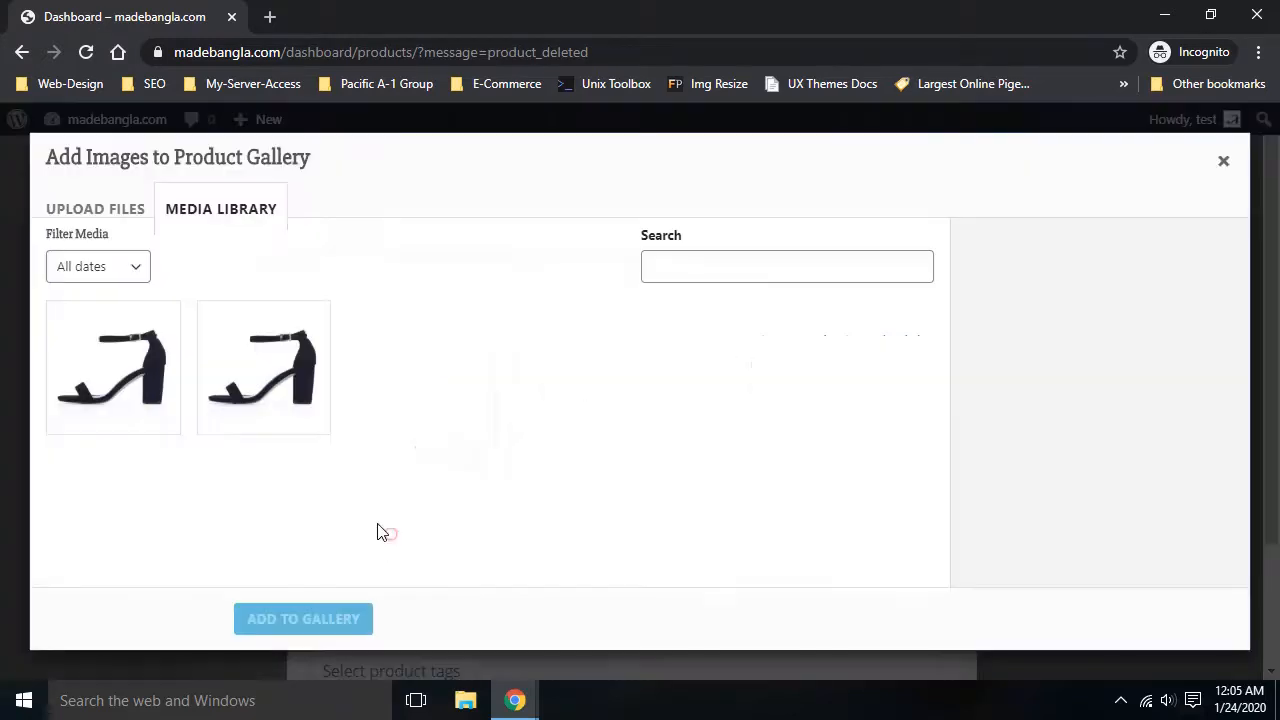
click(120, 370)
click(307, 619)
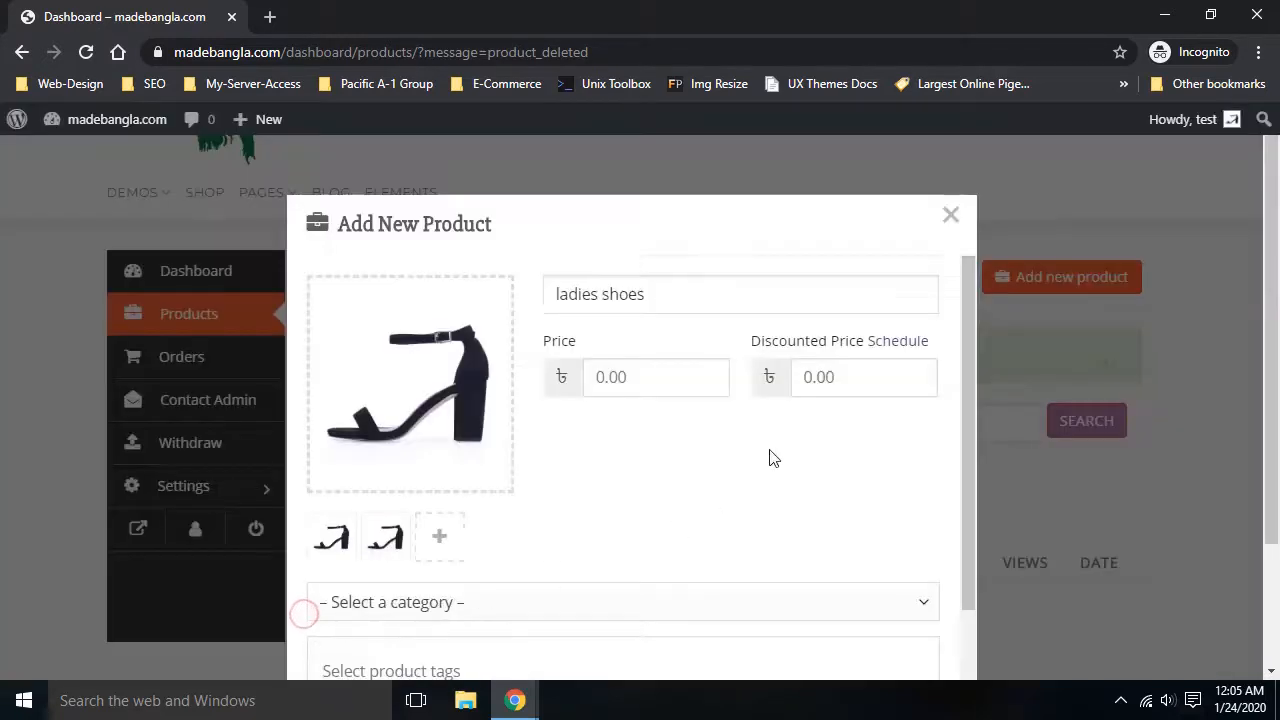
Enter a product price of 50 and select the Discounted Price field
click(647, 383)
text(50)
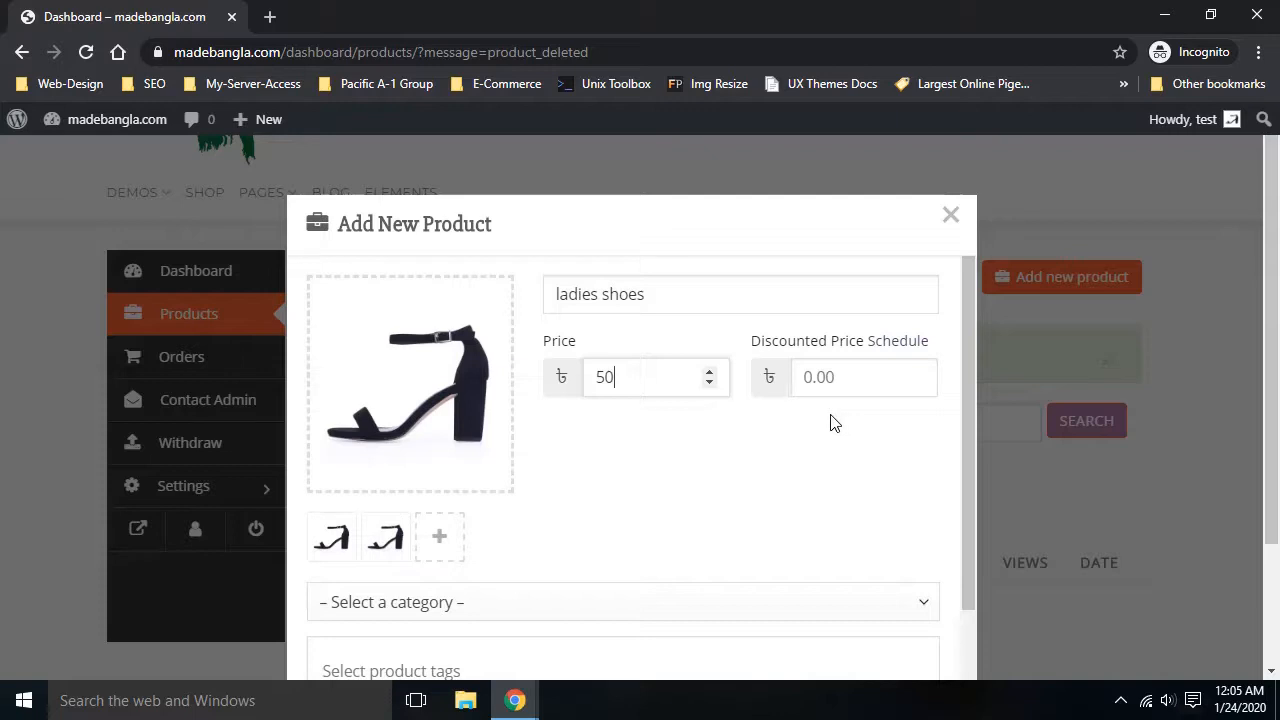
click(842, 379)
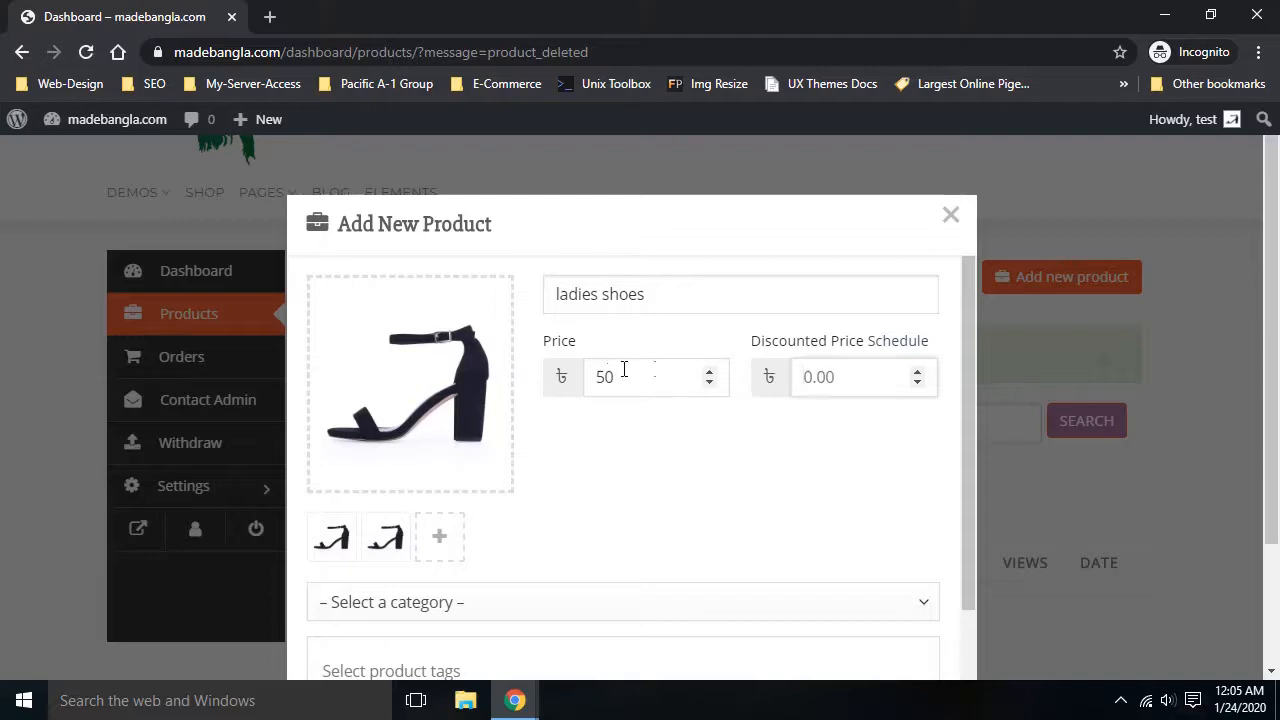
Set the discounted price to 30 and assign the product to the Men category
text(30)
click(743, 513)
scroll(685, 470, down, 1)
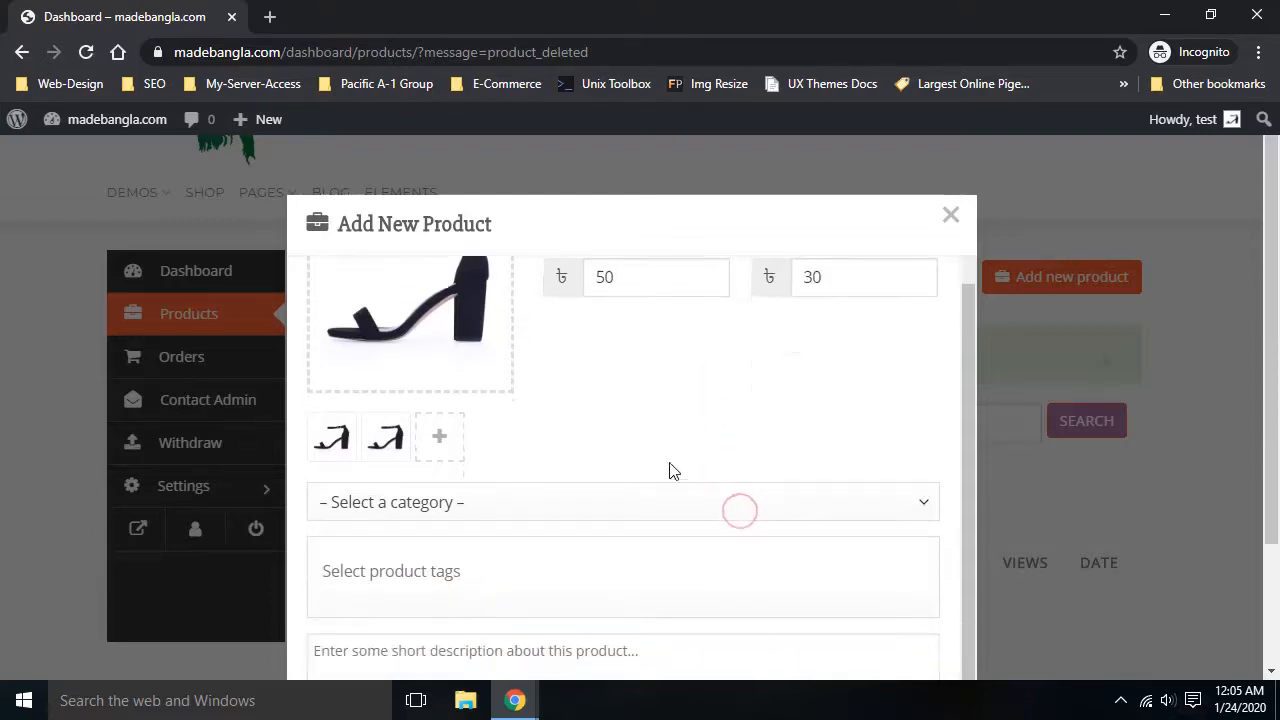
click(595, 503)
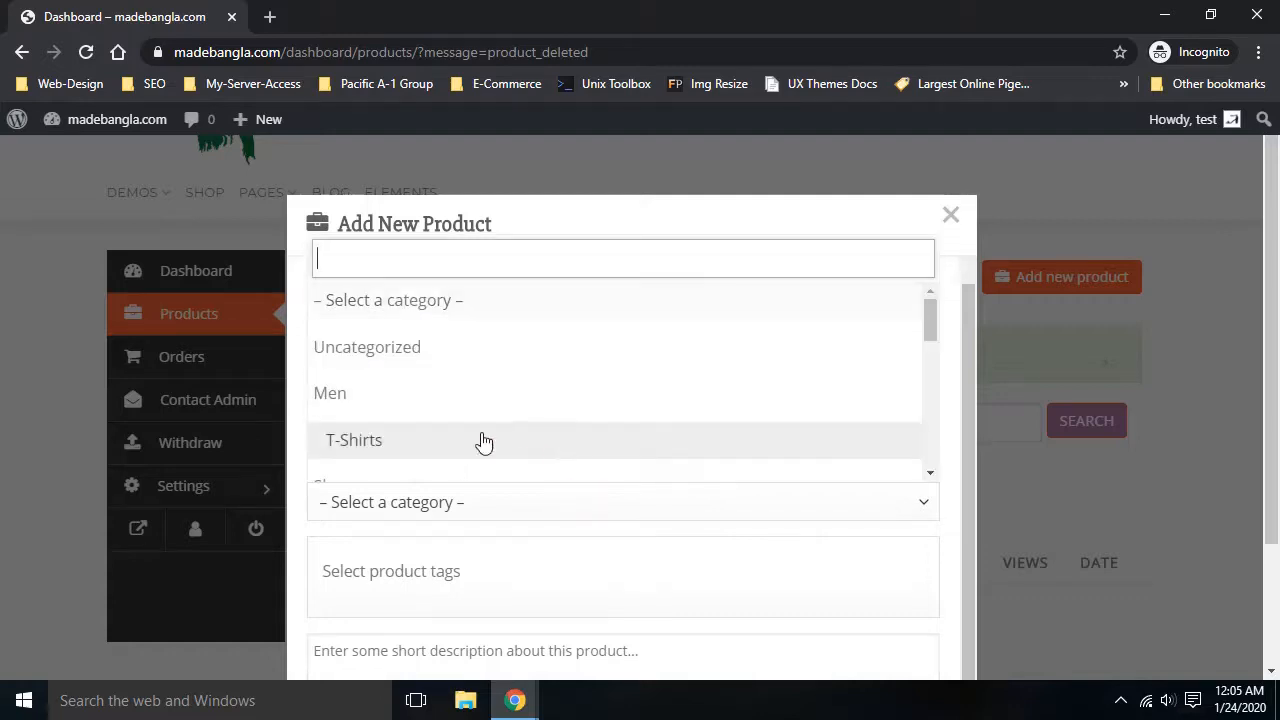
click(333, 394)
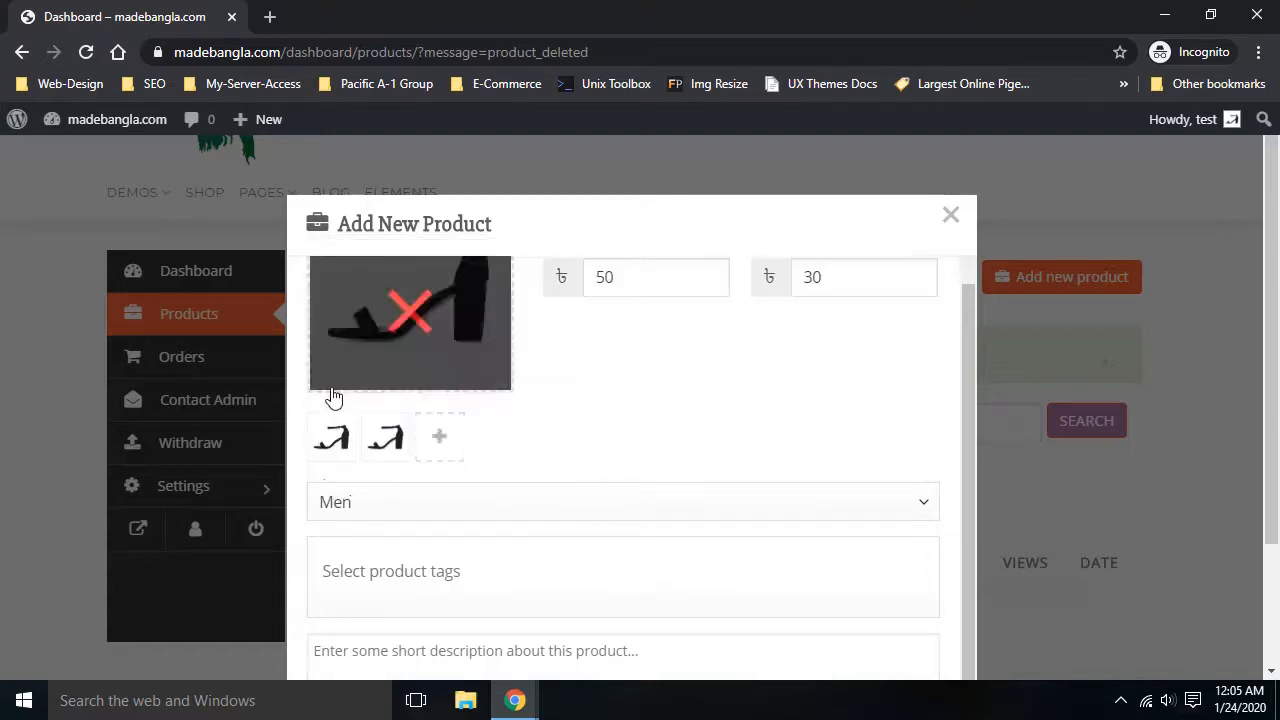
click(499, 500)
click(499, 500)
Add the short description 'this is shoes' and create the ladies shoes product
scroll(580, 400, down, 1)
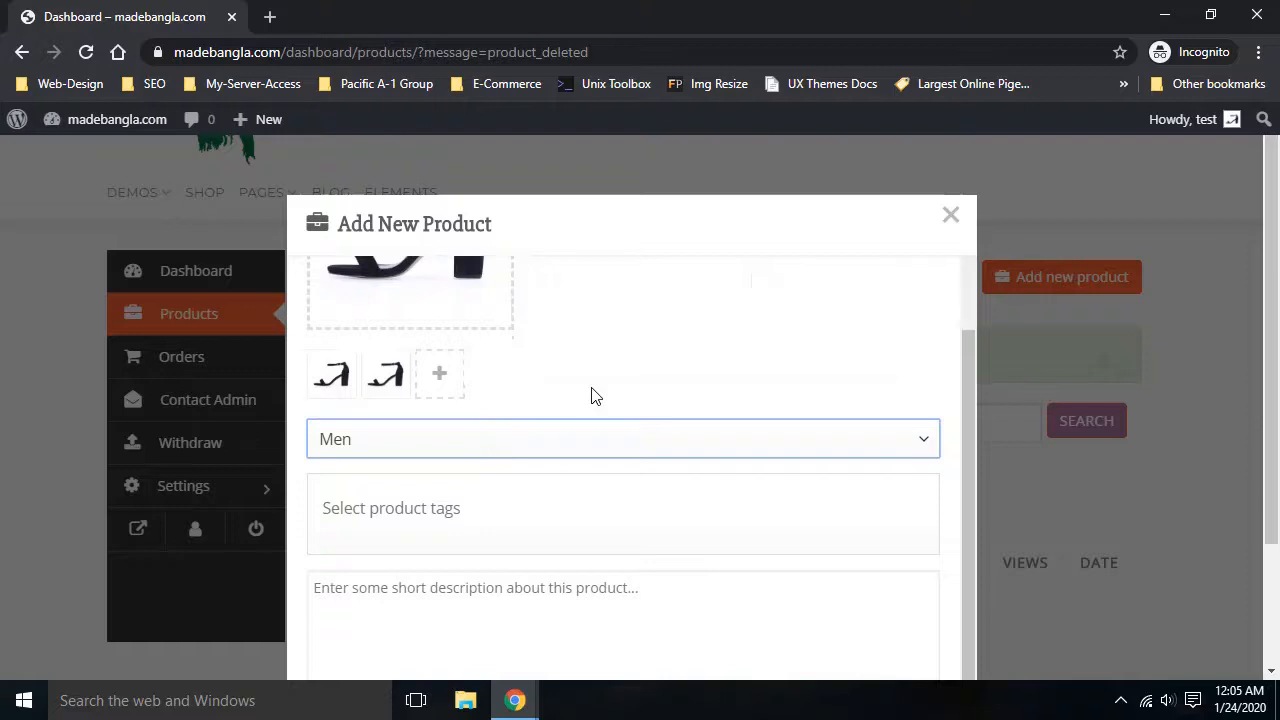
scroll(591, 397, down, 2)
click(563, 437)
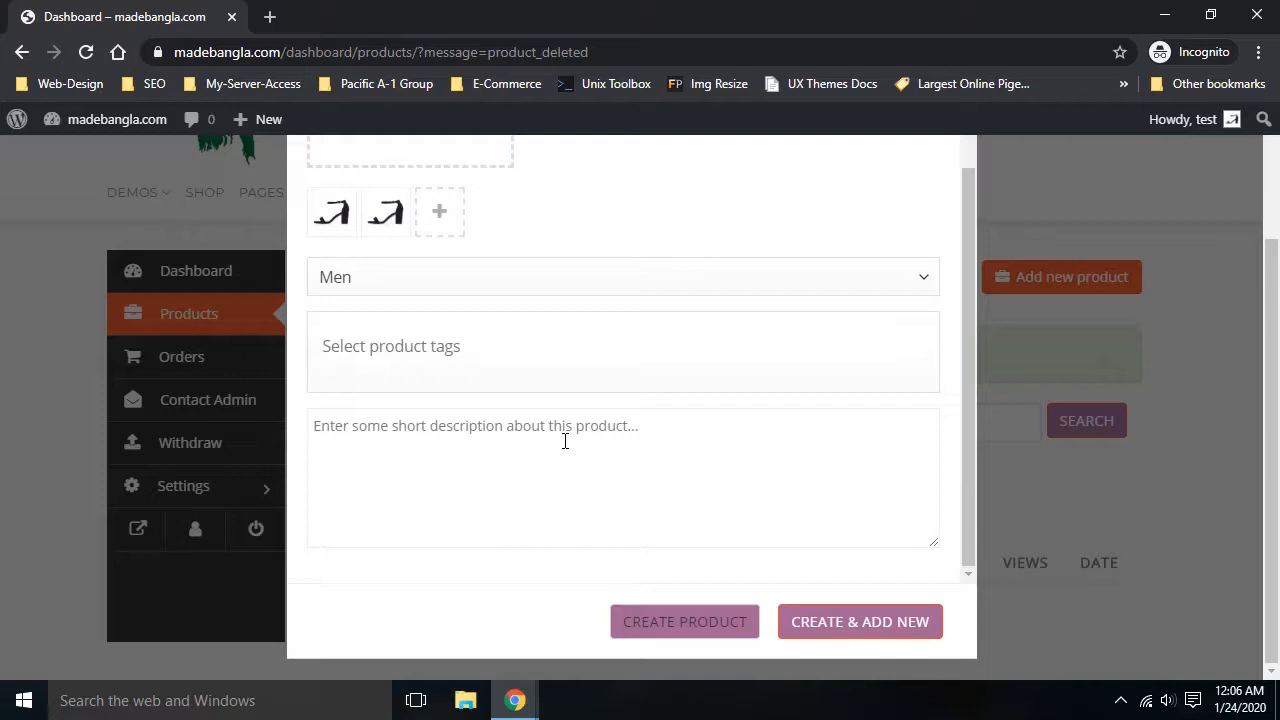
text(this is shoes)
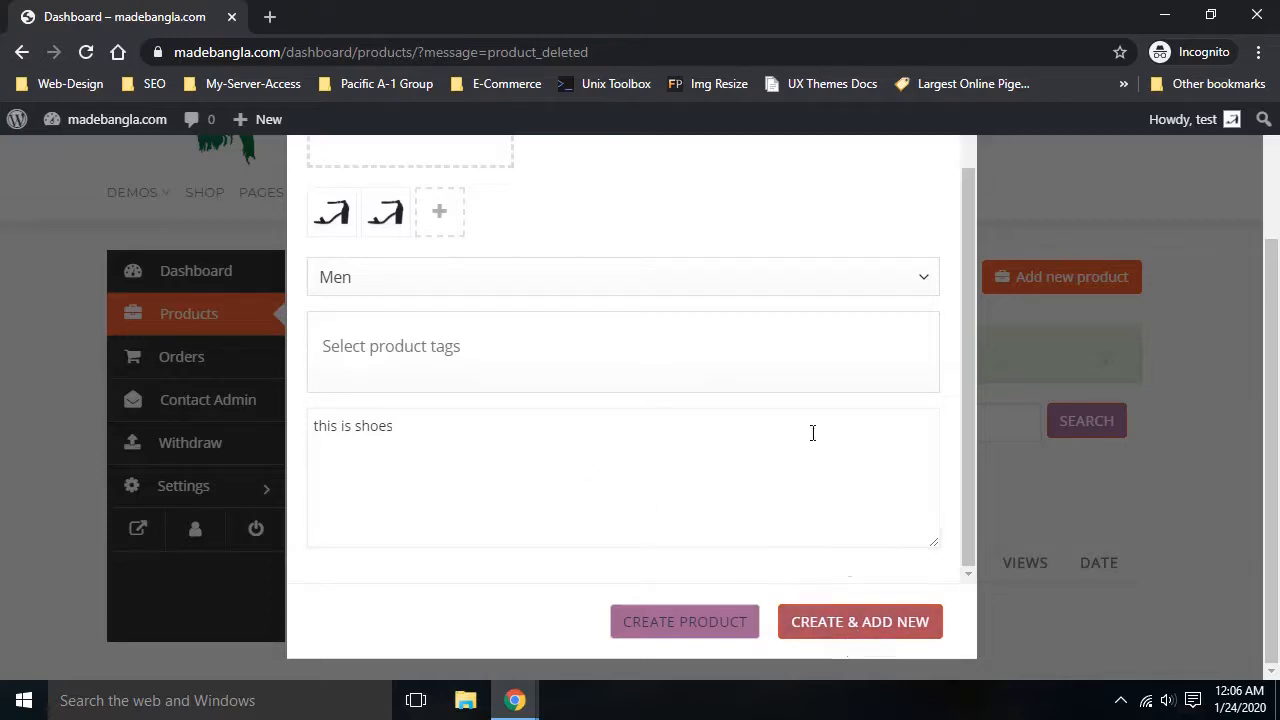
click(703, 620)
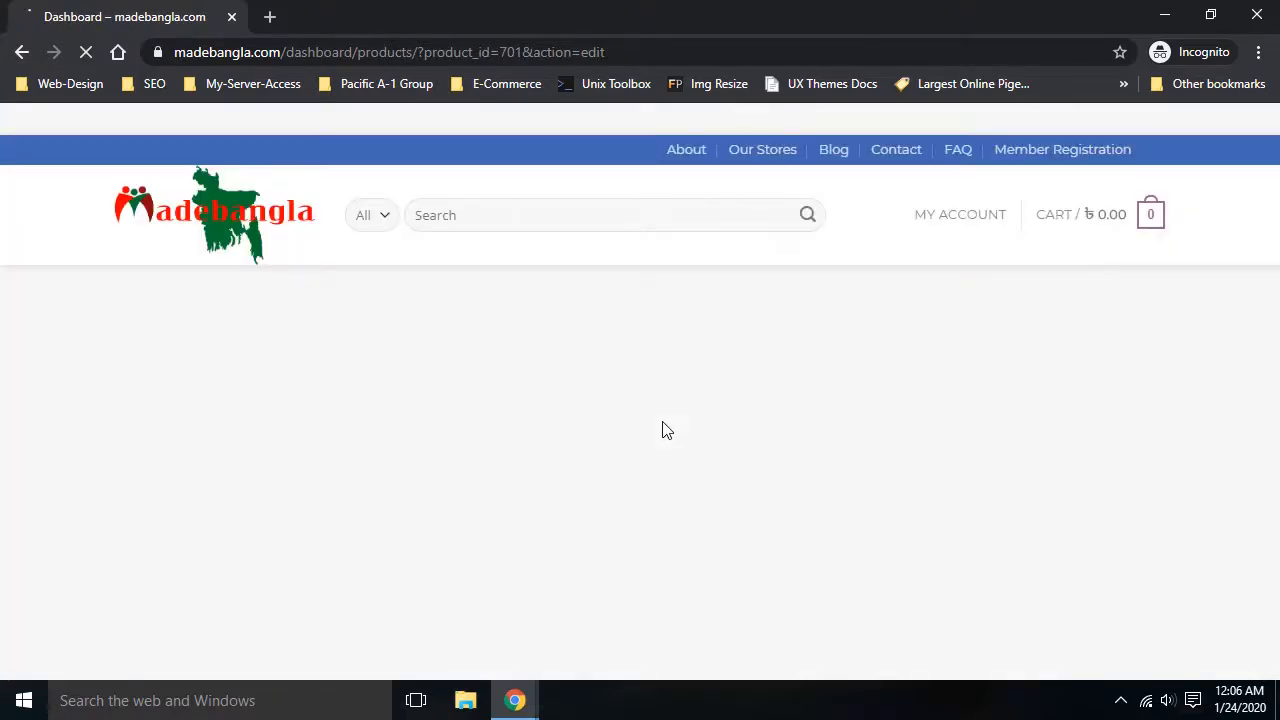
Review the ladies shoes edit page (price 50, discount 30) and highlight its Pending Review status
scroll(663, 428, down, 2)
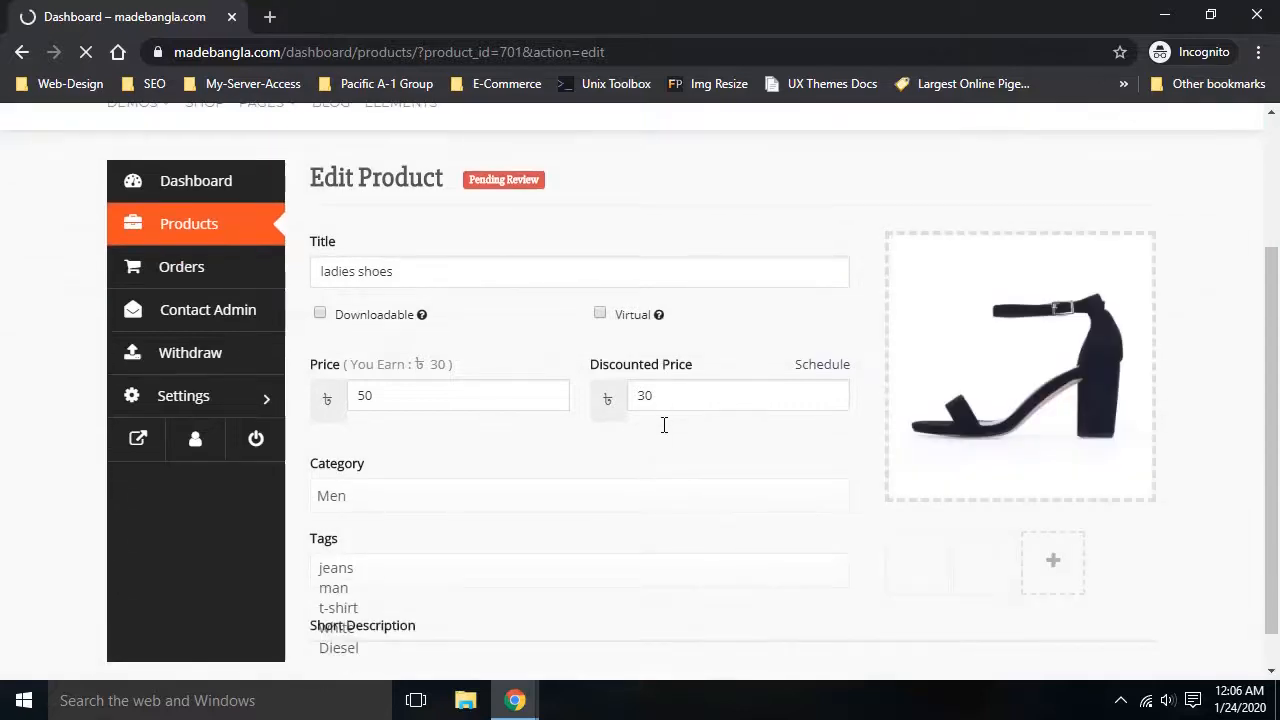
scroll(663, 428, down, 4)
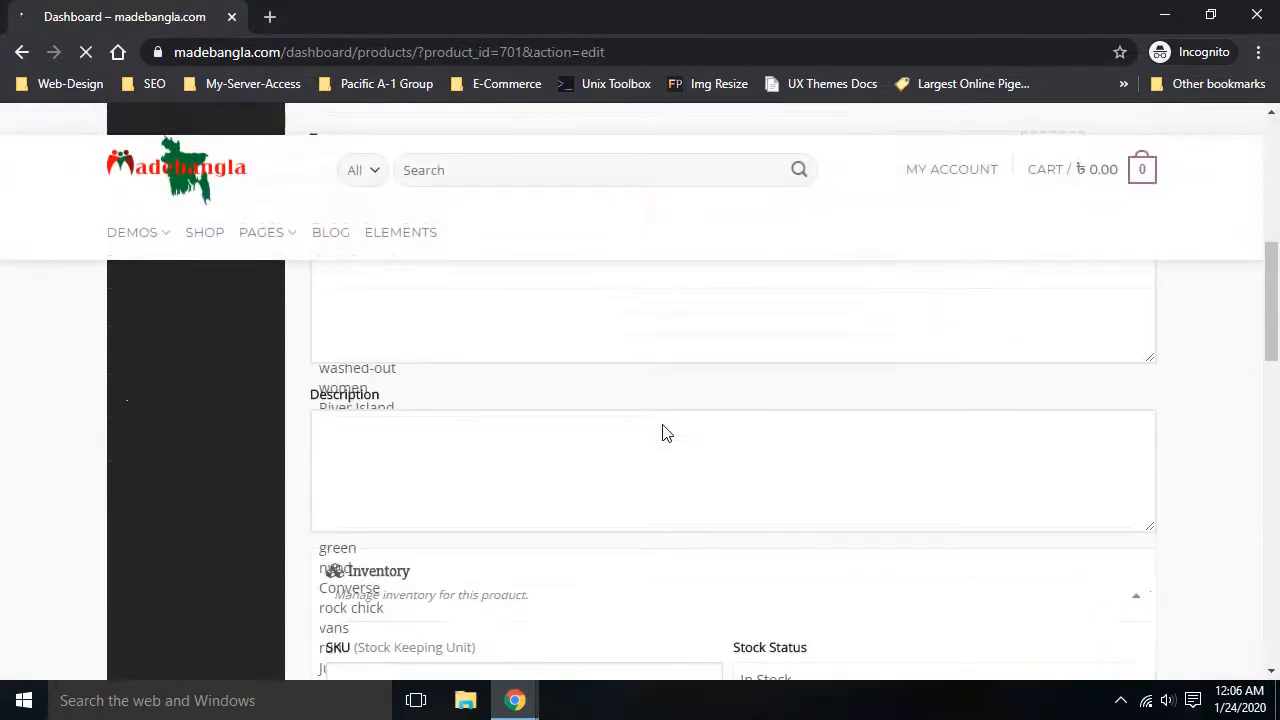
scroll(663, 430, up, 6)
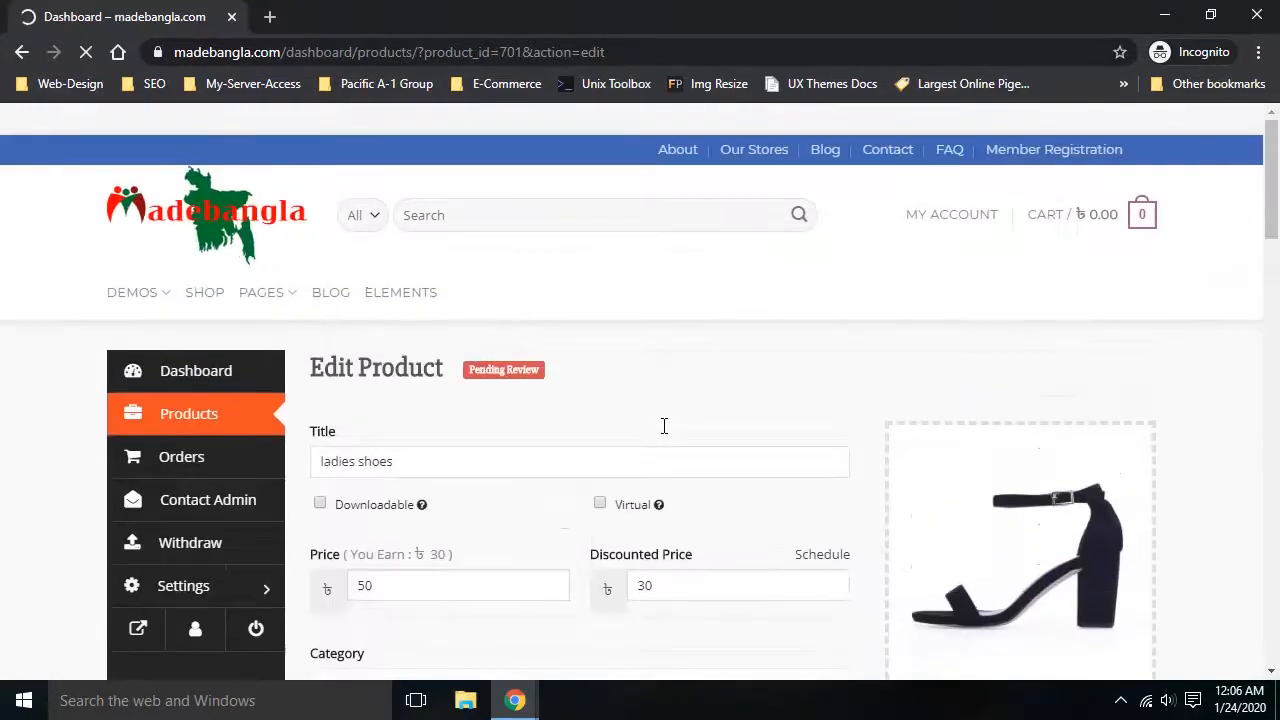
scroll(663, 426, down, 12)
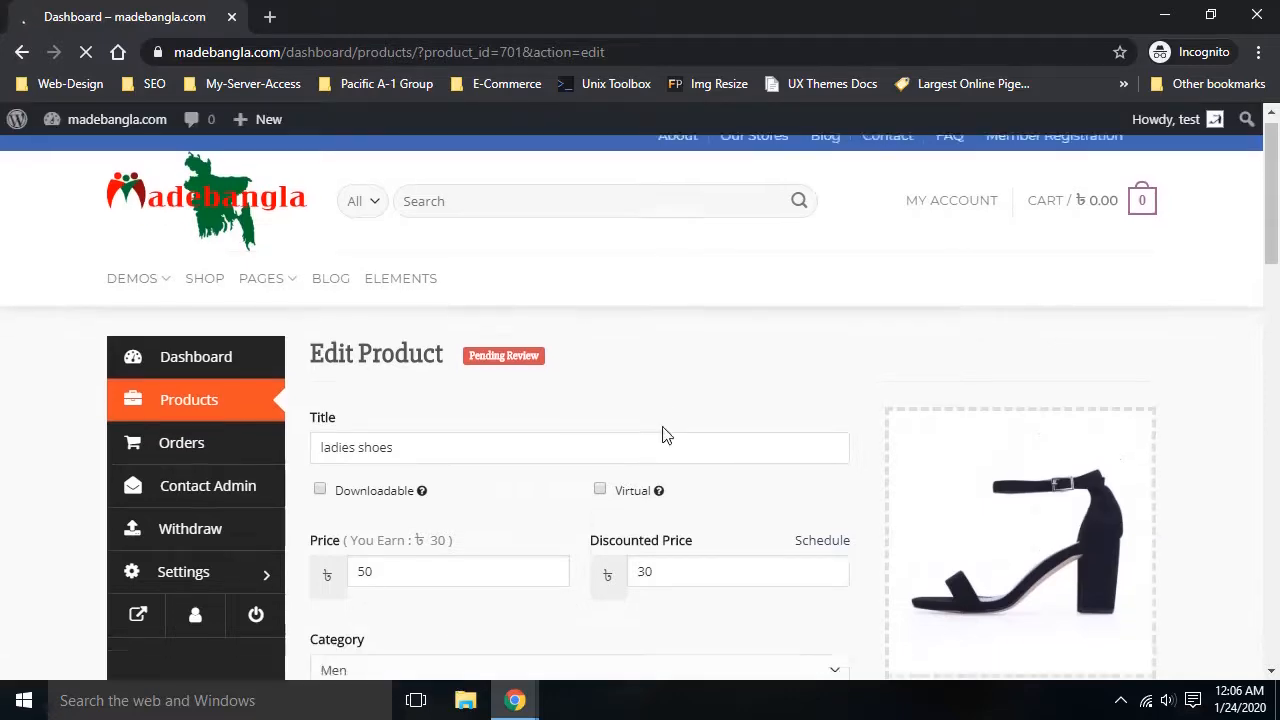
scroll(665, 437, down, 2)
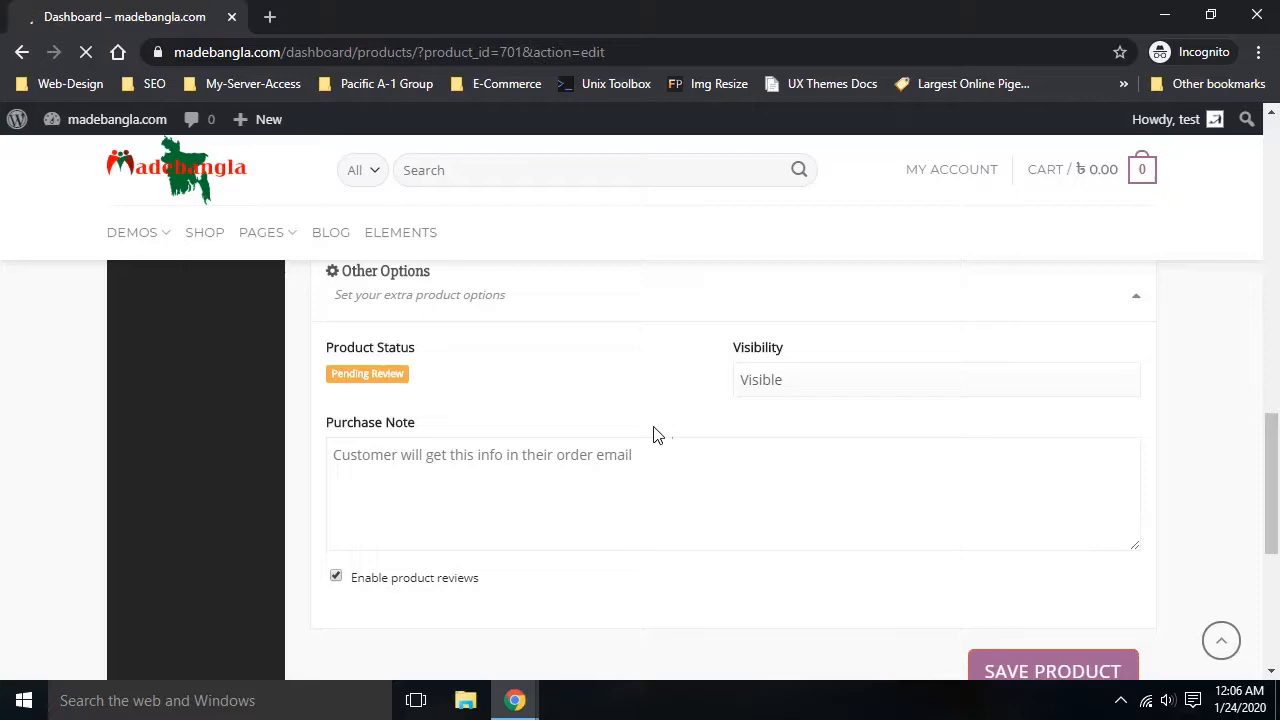
scroll(523, 423, up, 6)
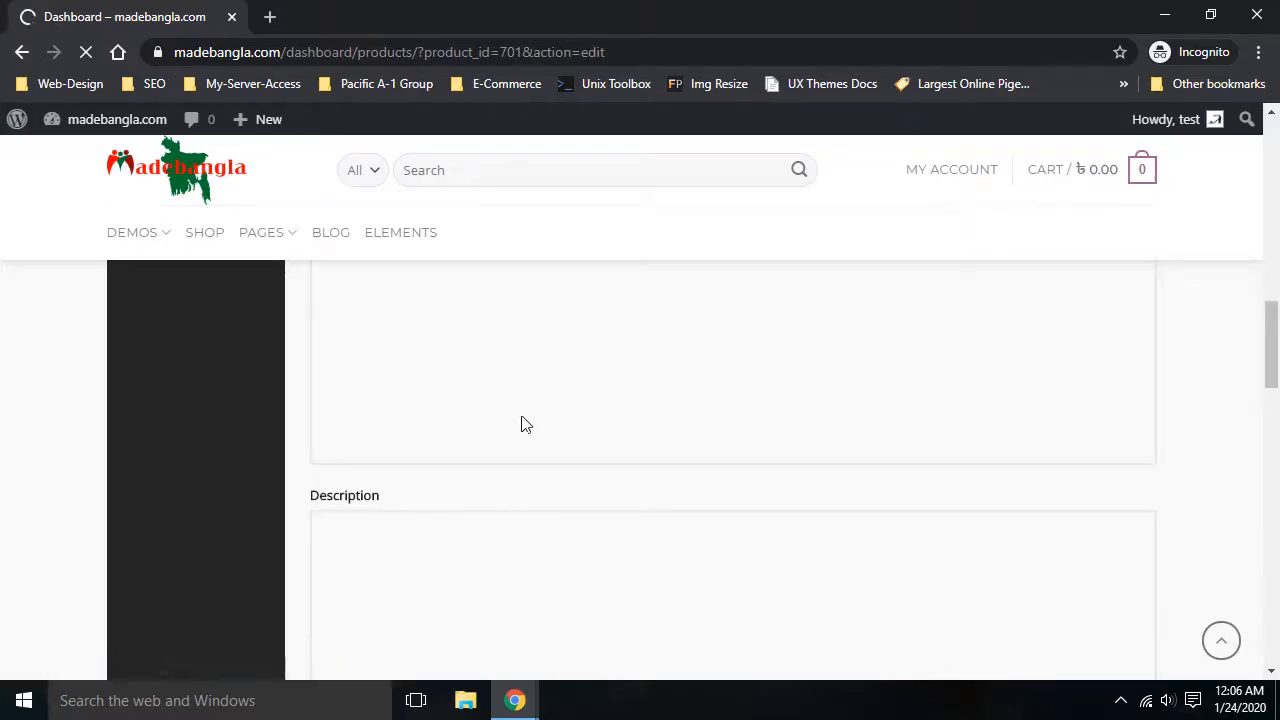
scroll(709, 414, up, 4)
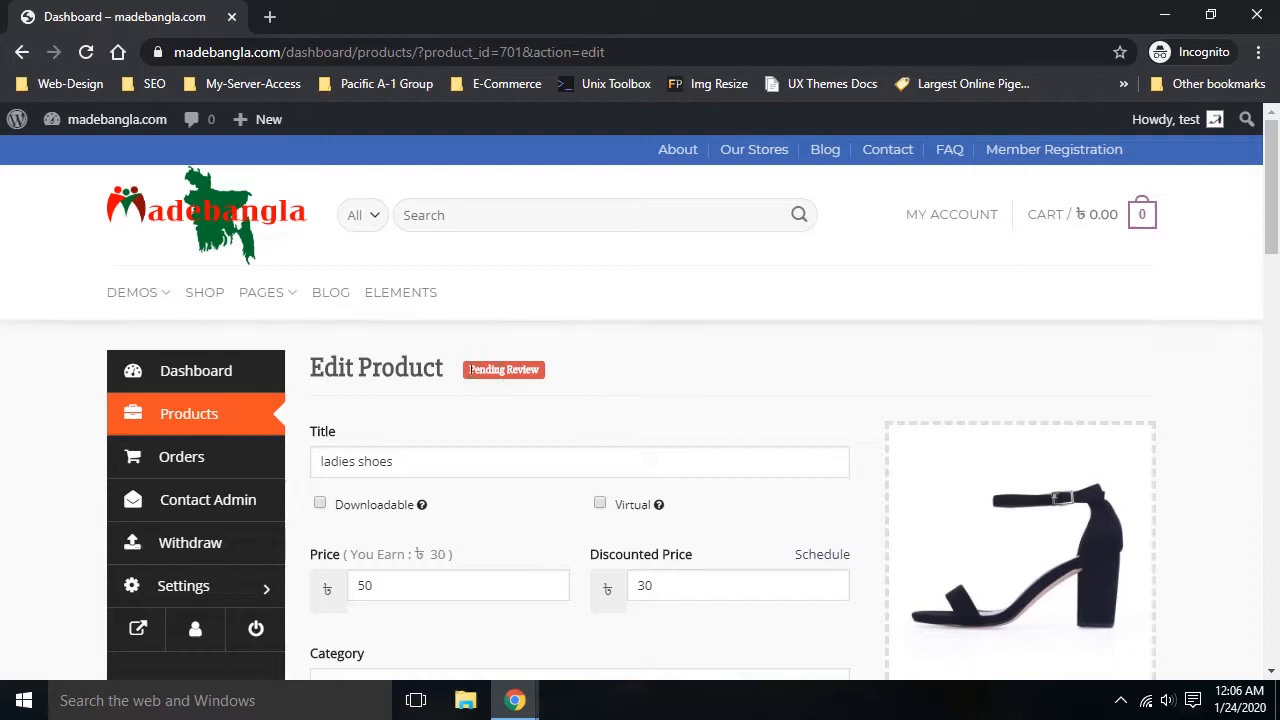
drag(468, 370, 528, 370)
click(585, 383)
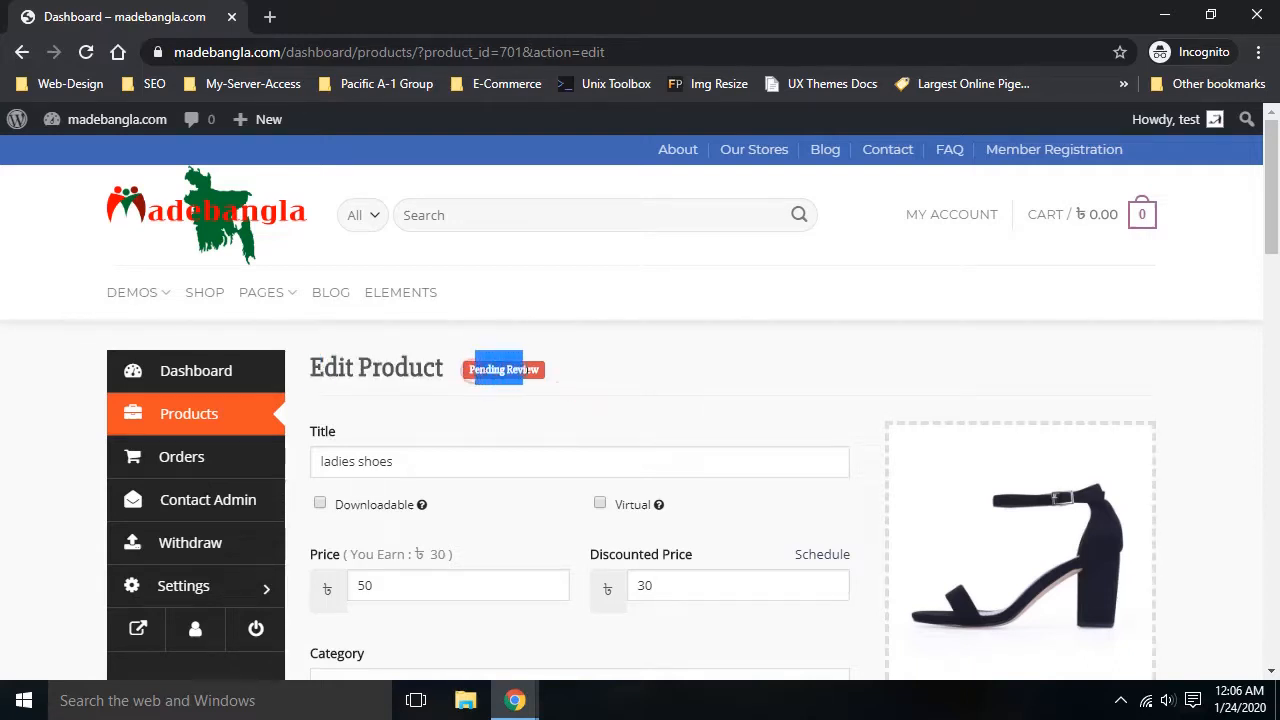
click(606, 390)
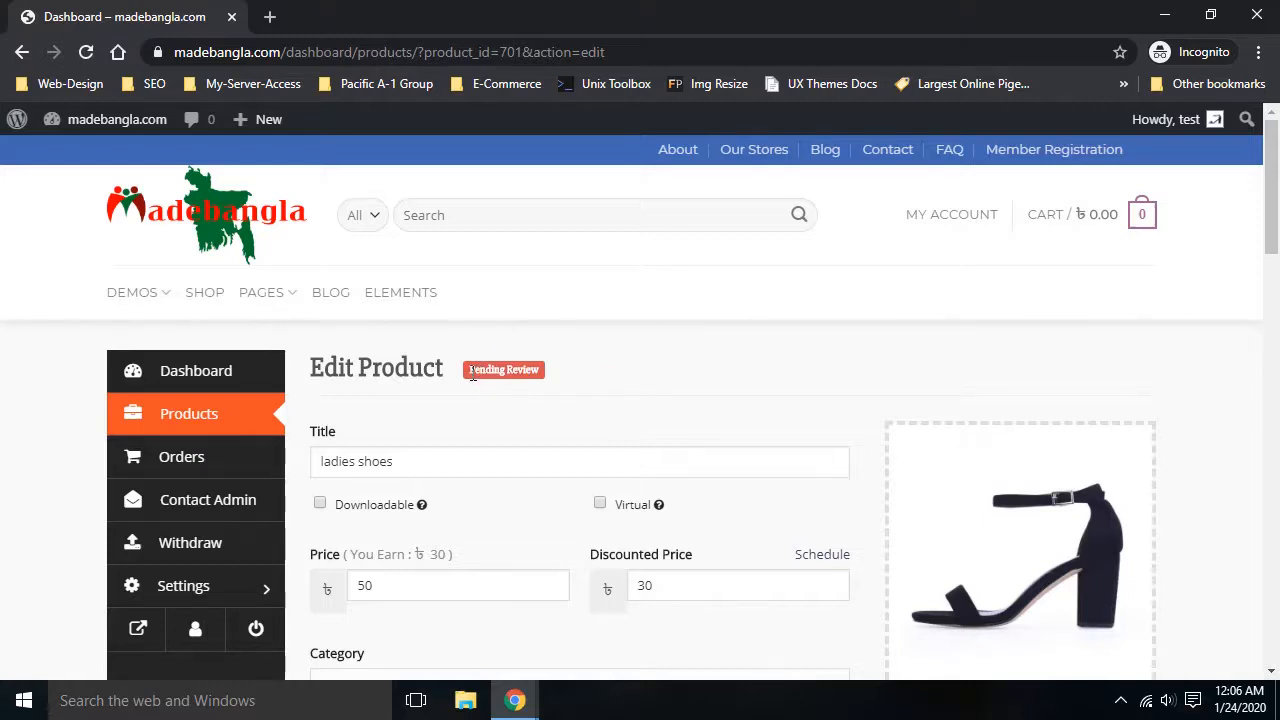
drag(472, 372, 597, 406)
click(598, 400)
Open the vendor's public store page in a new tab from the product editor
click(140, 630)
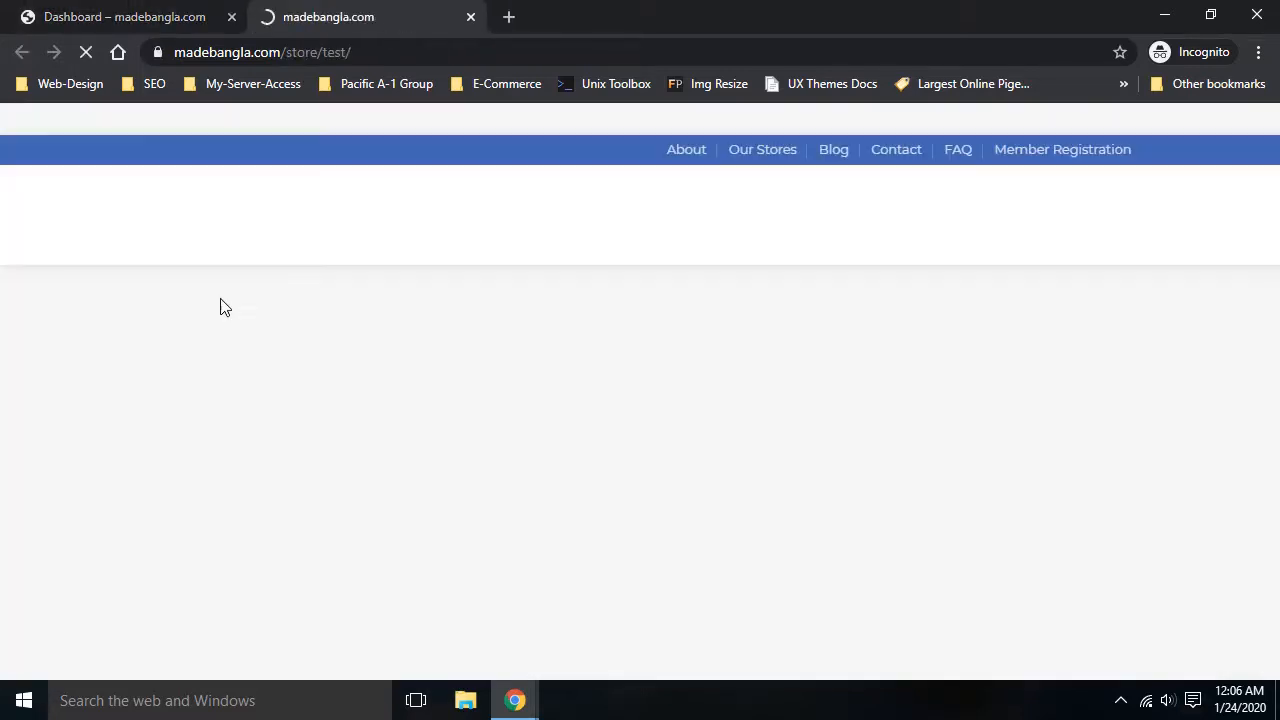
click(140, 20)
scroll(300, 570, down, 2)
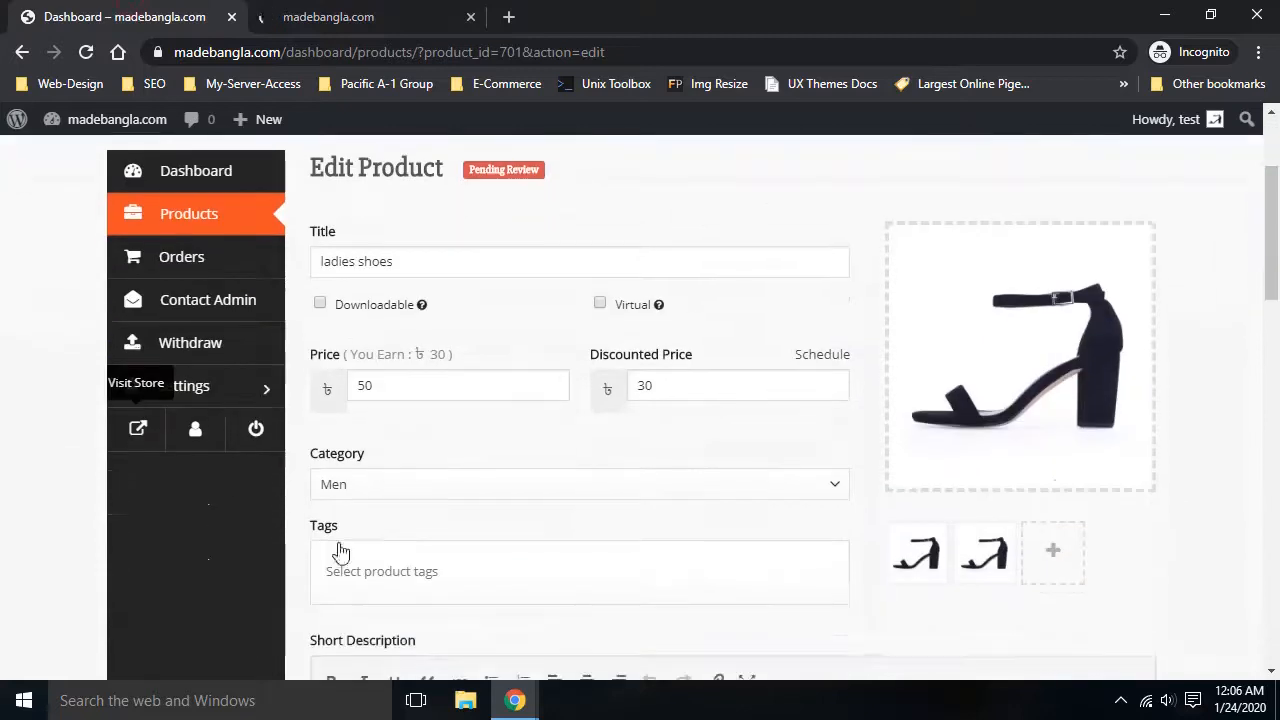
click(143, 443)
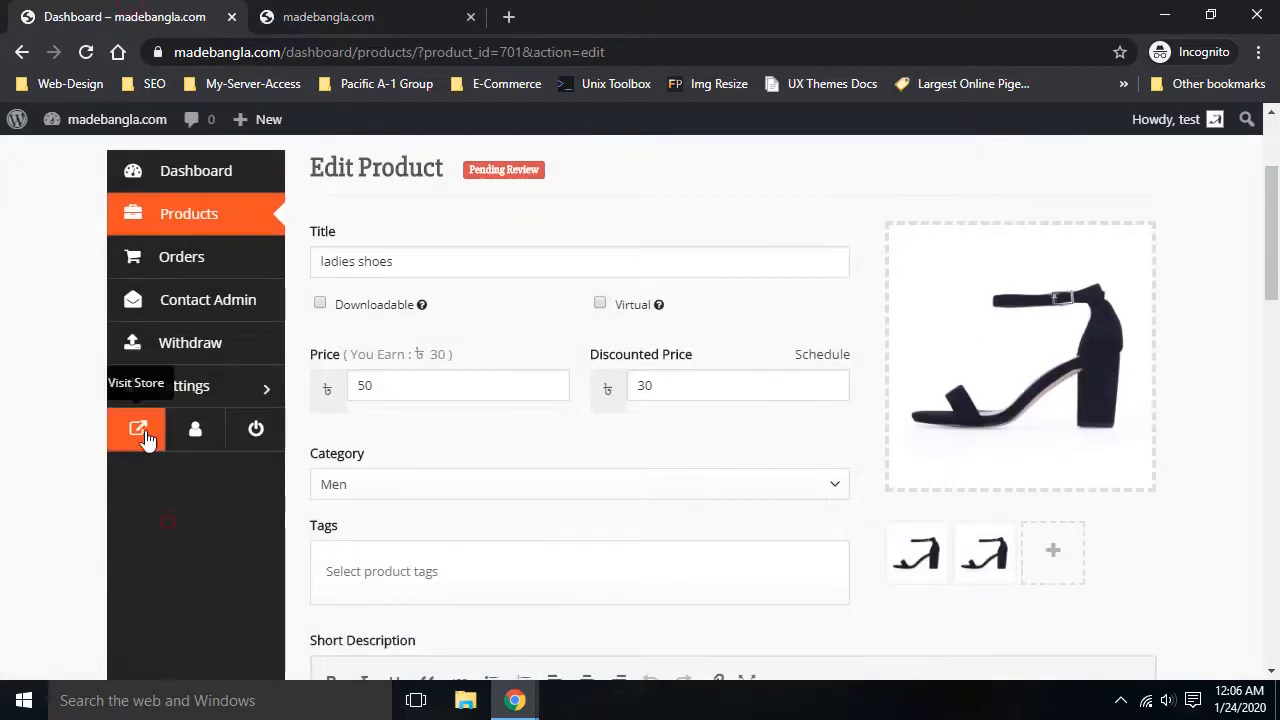
Check the store page, which lists no products yet, then return to the product editor tab
click(345, 16)
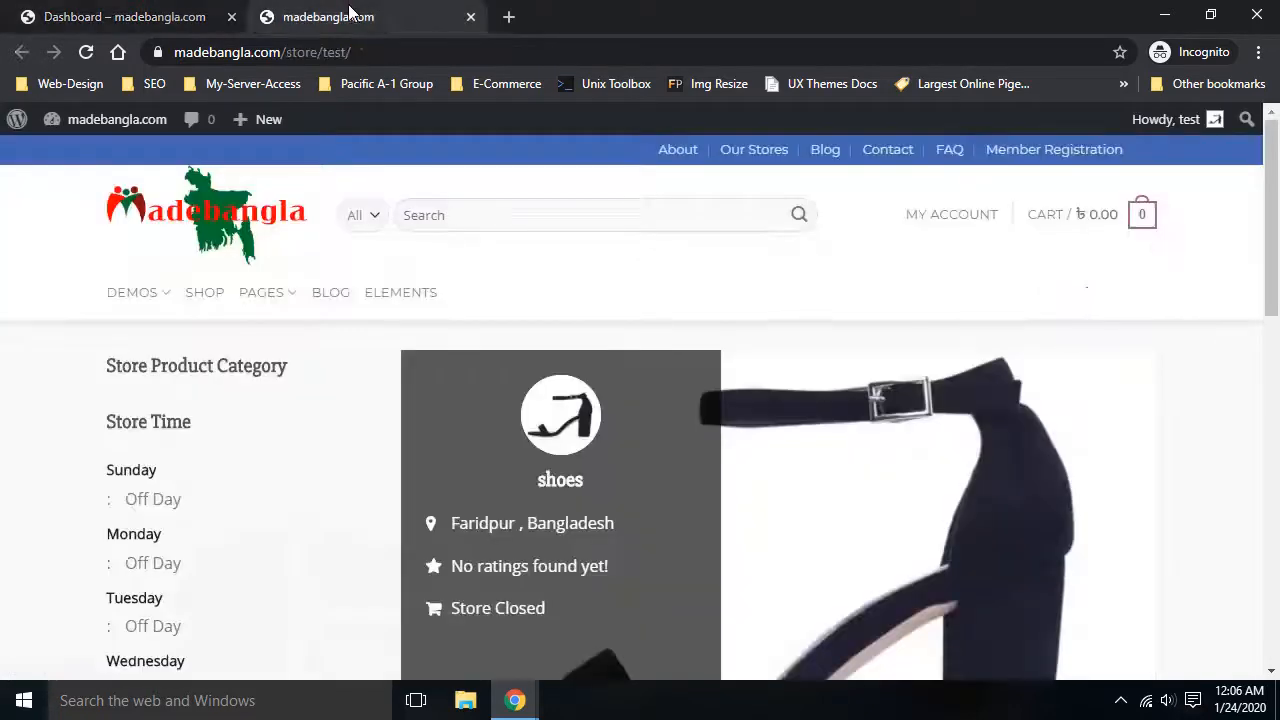
scroll(629, 407, down, 4)
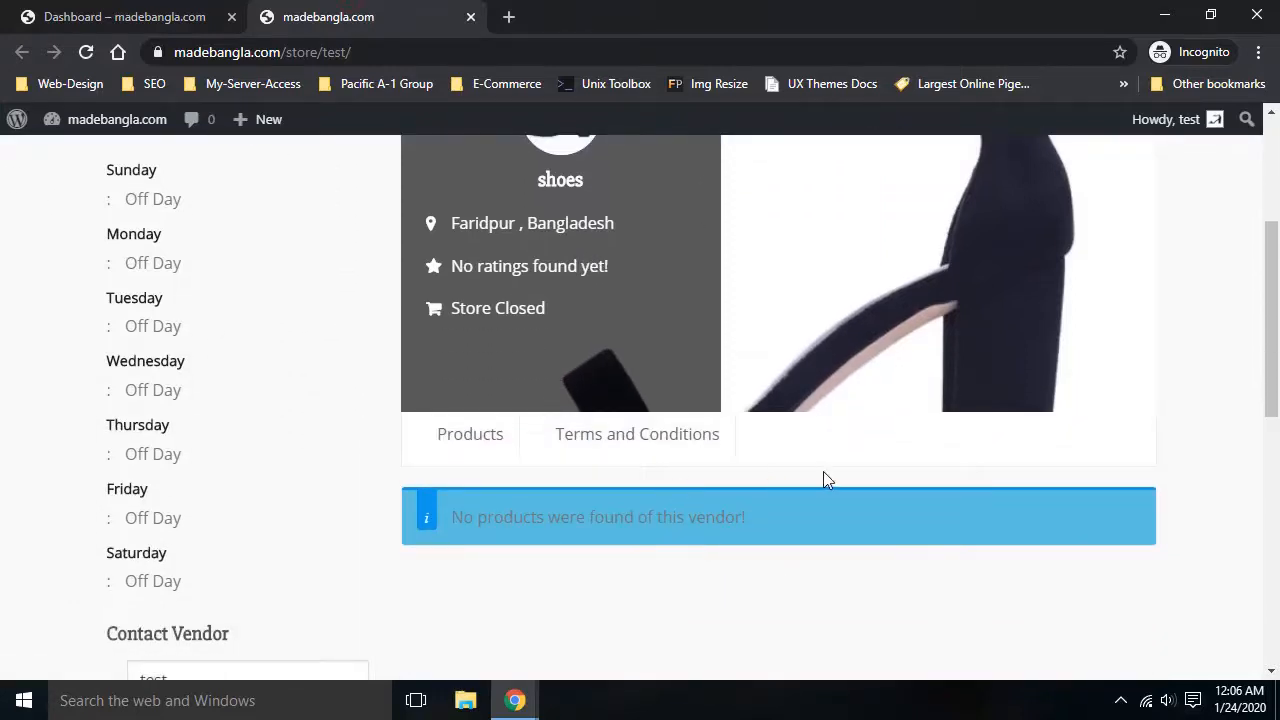
scroll(619, 311, up, 2)
scroll(619, 311, down, 3)
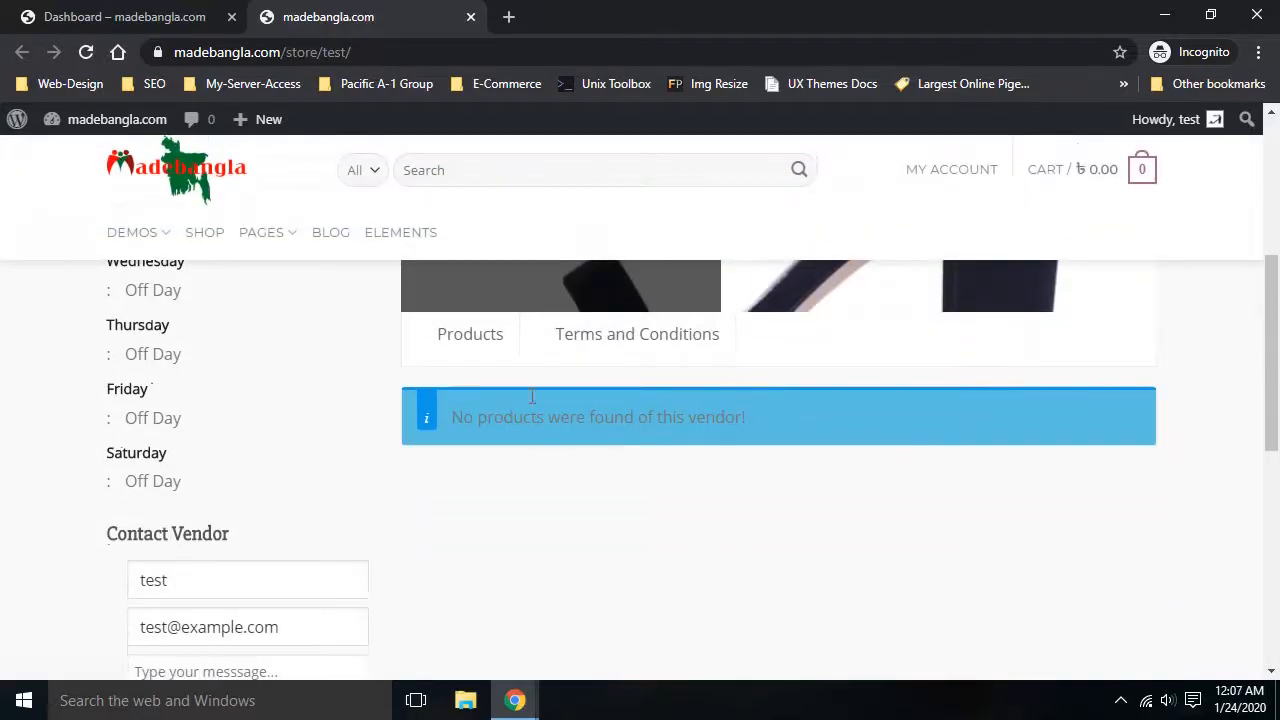
scroll(745, 481, down, 1)
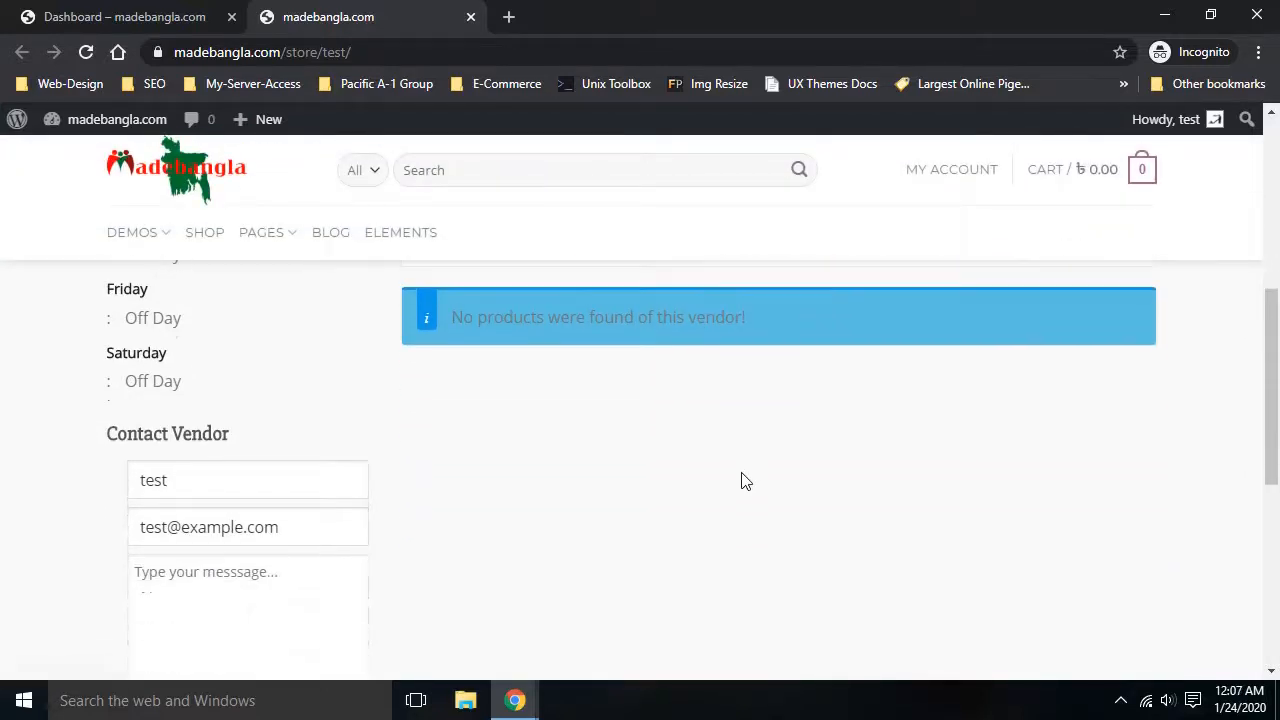
scroll(745, 481, up, 3)
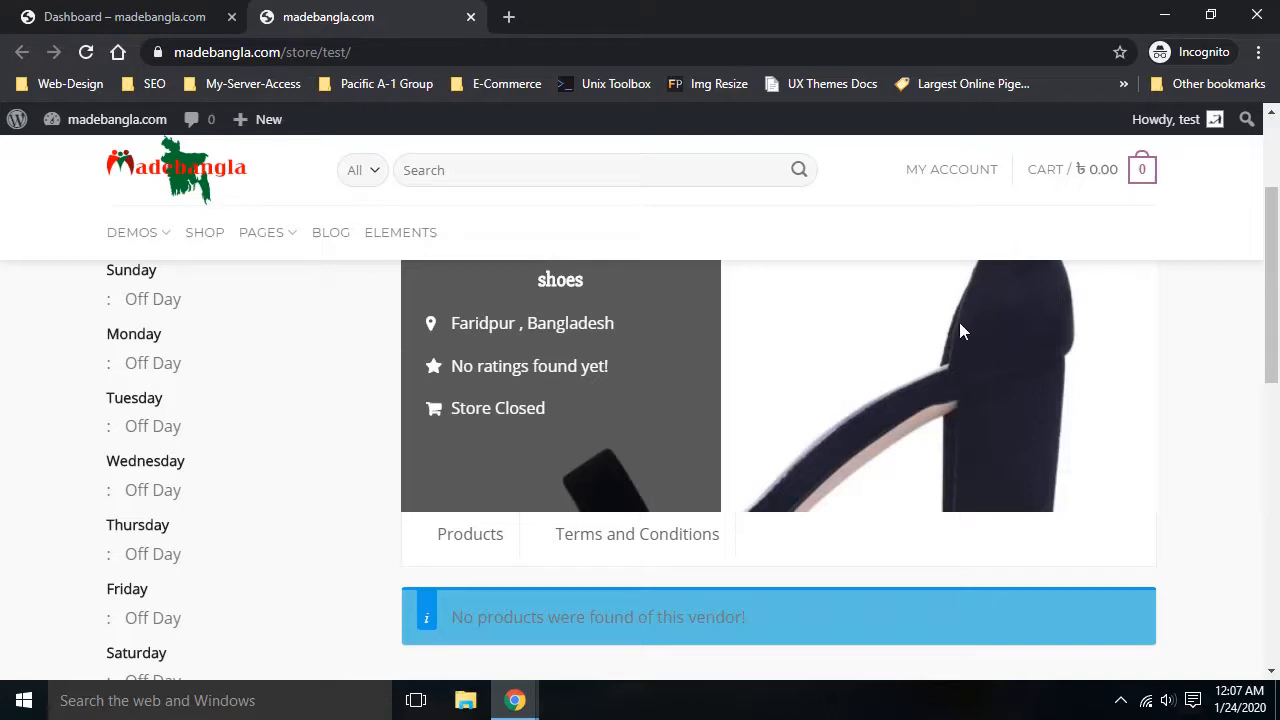
click(155, 14)
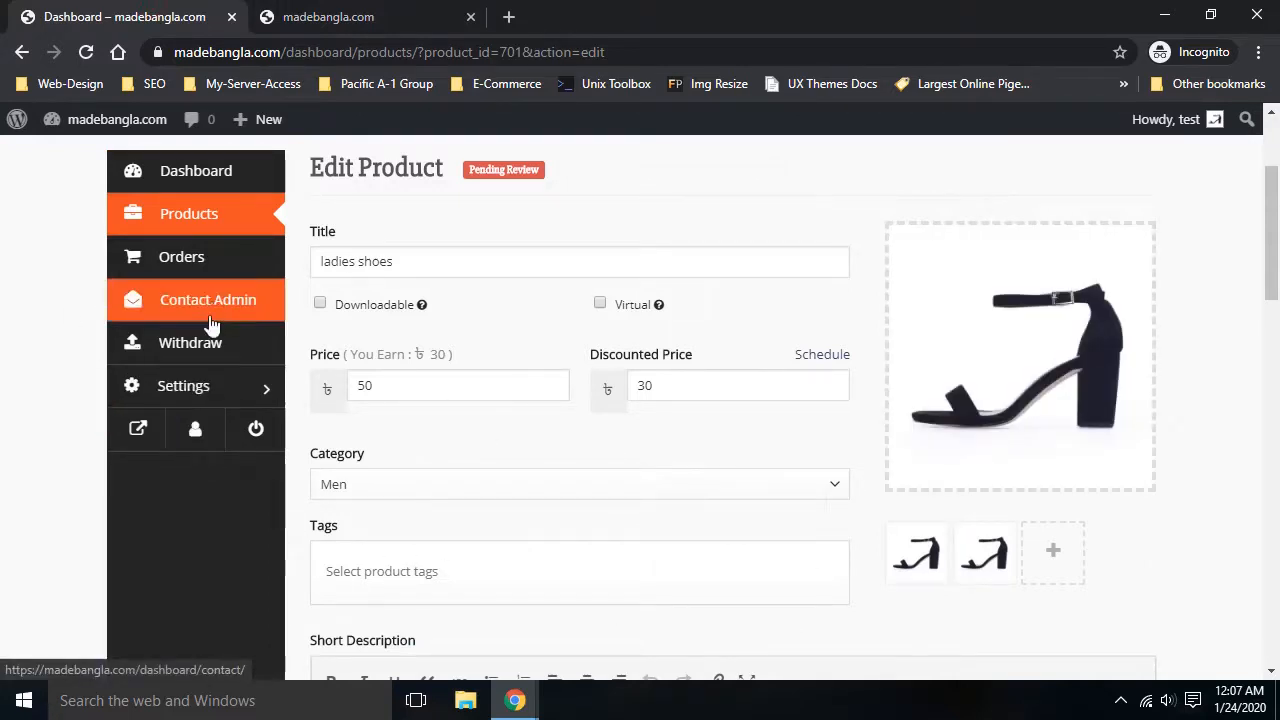
In Settings, replace the store banner with the second sandal image, cropped over the sandal
click(185, 395)
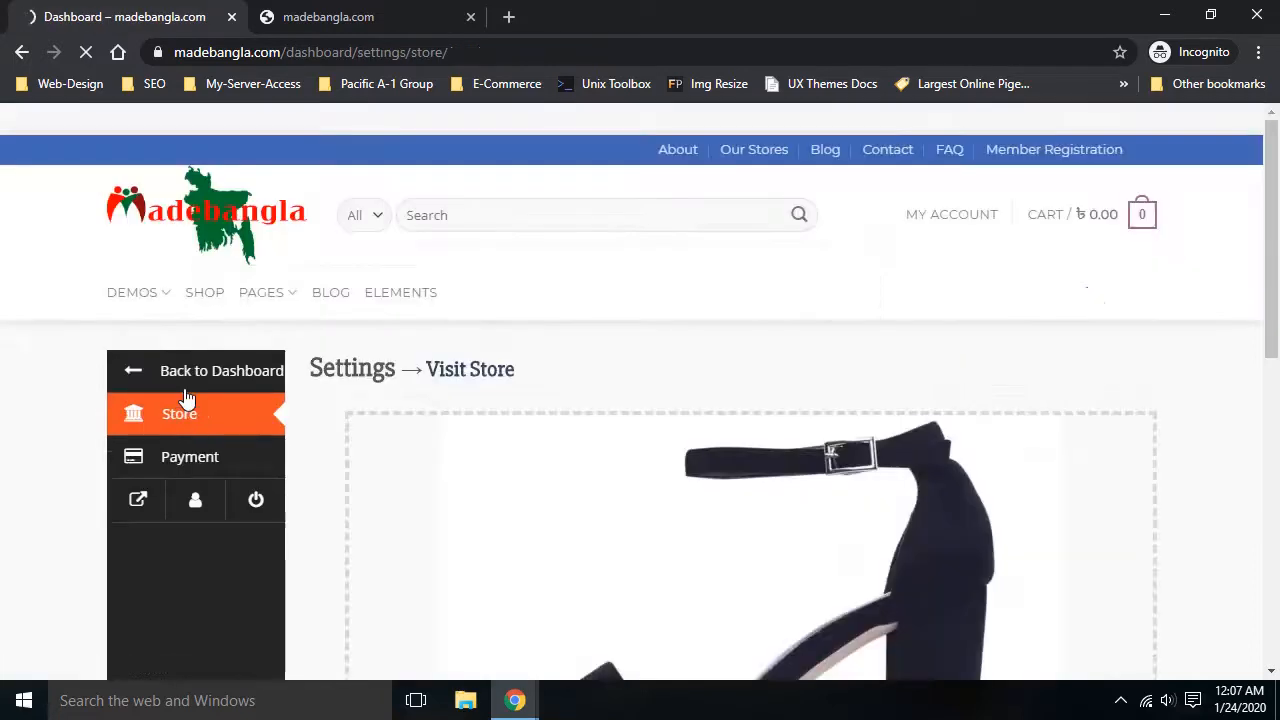
scroll(185, 395, down, 4)
scroll(389, 423, up, 3)
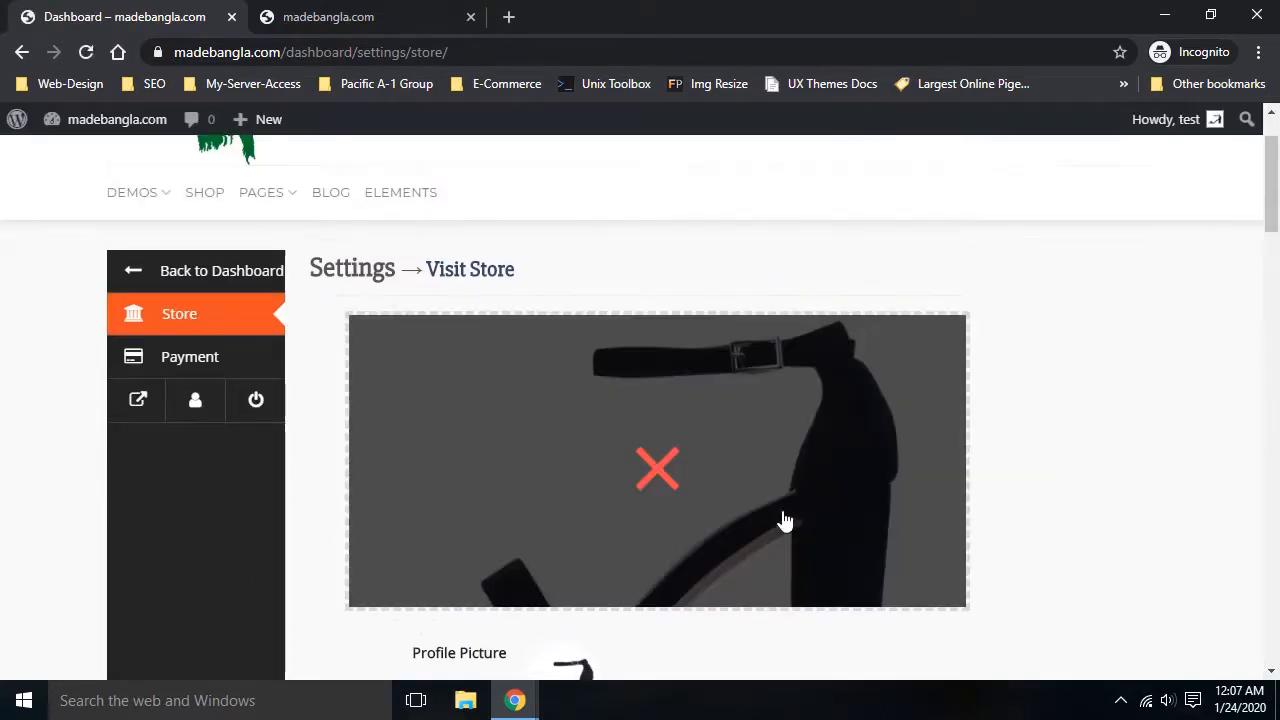
click(657, 468)
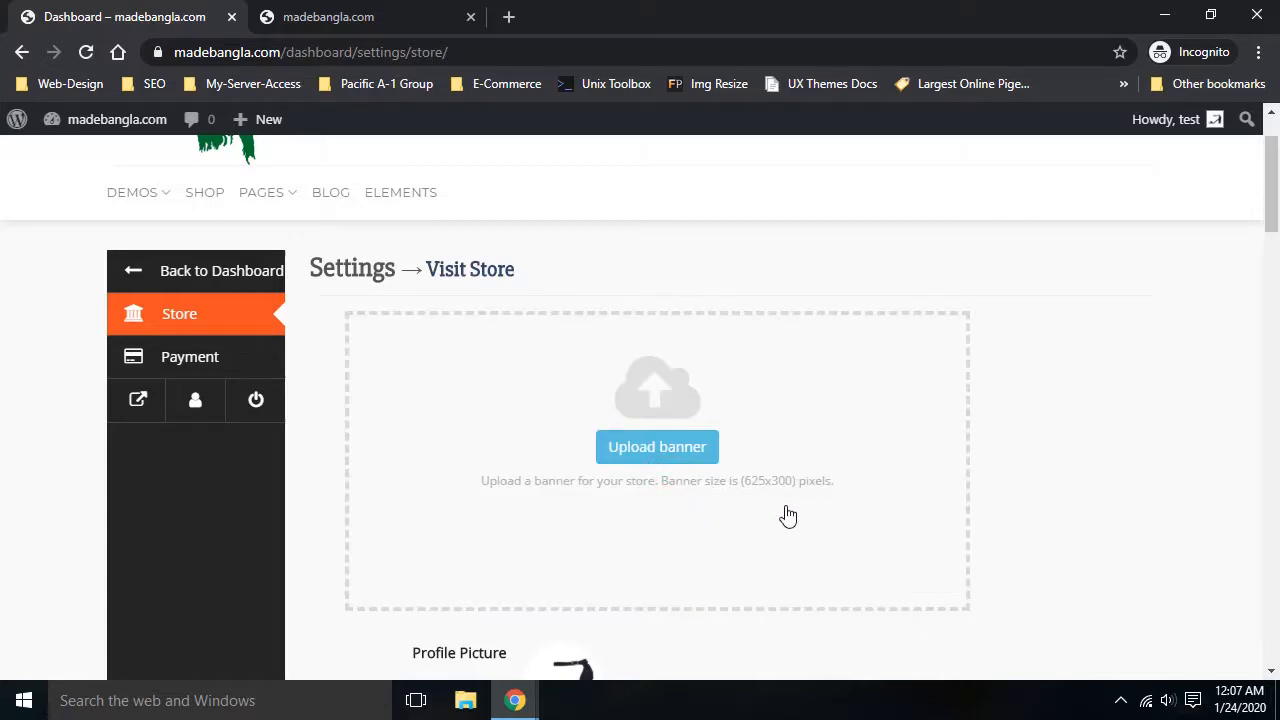
click(664, 462)
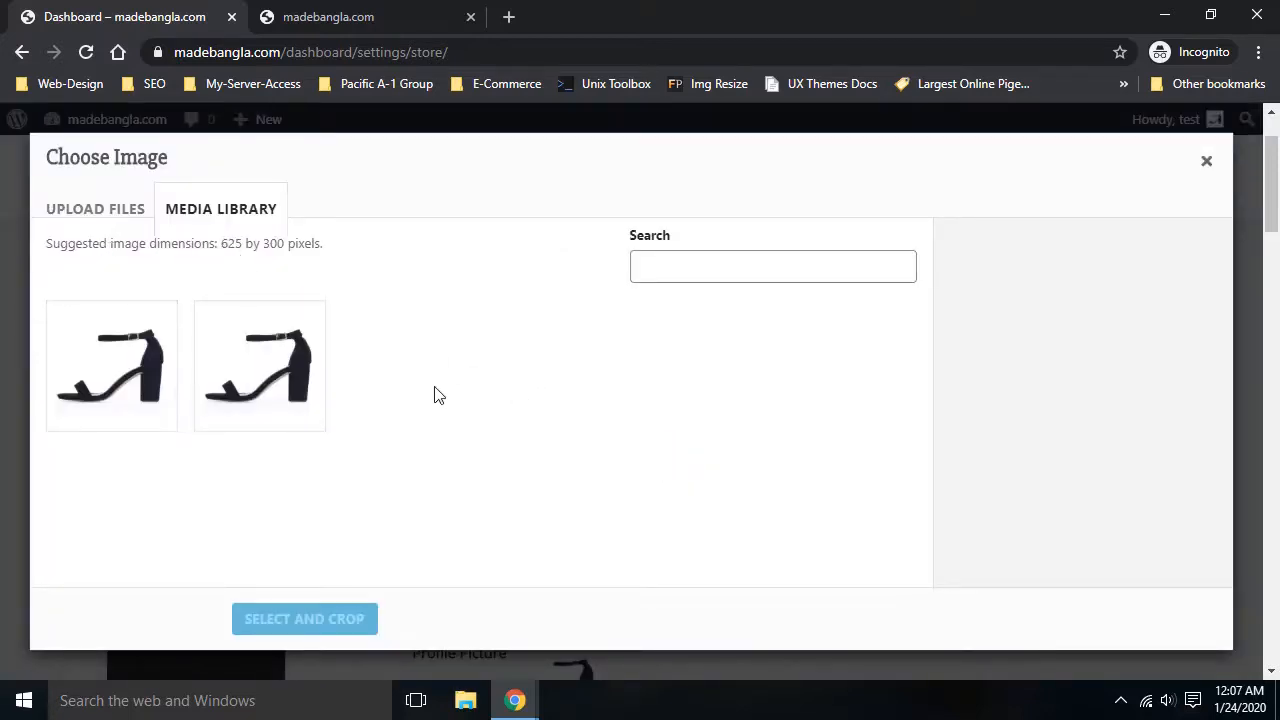
click(251, 362)
click(318, 630)
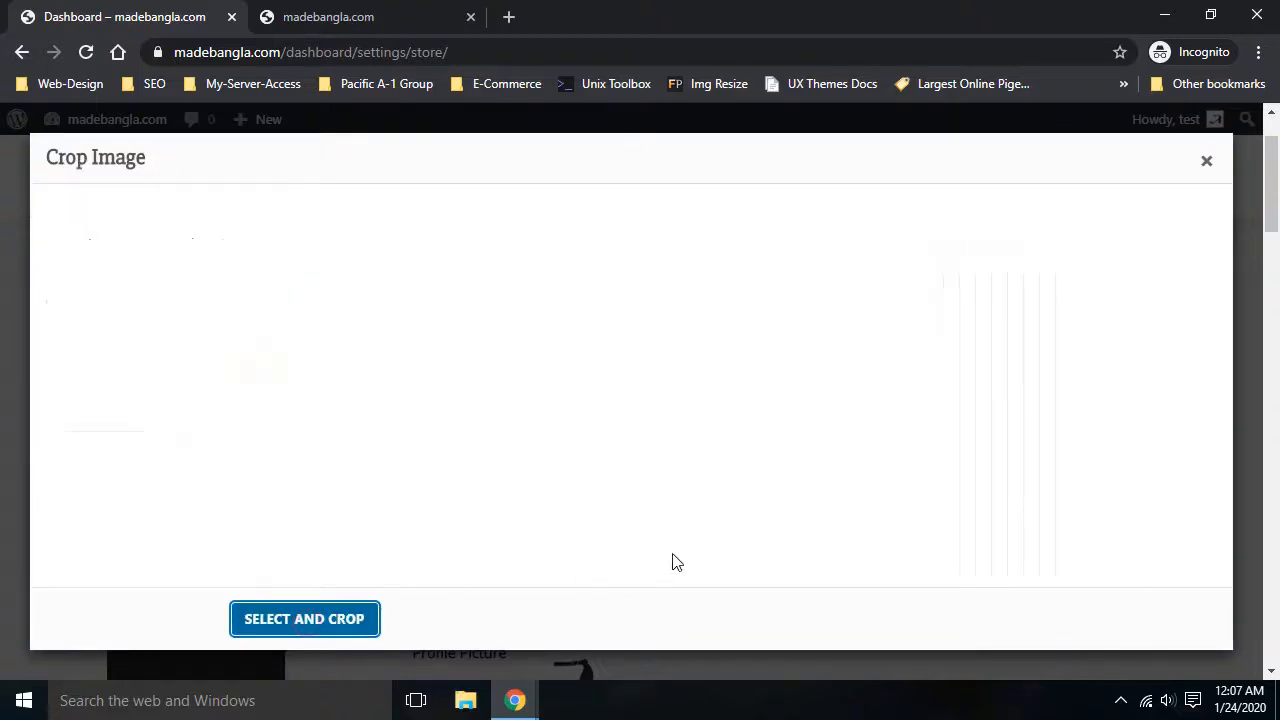
drag(646, 289, 667, 368)
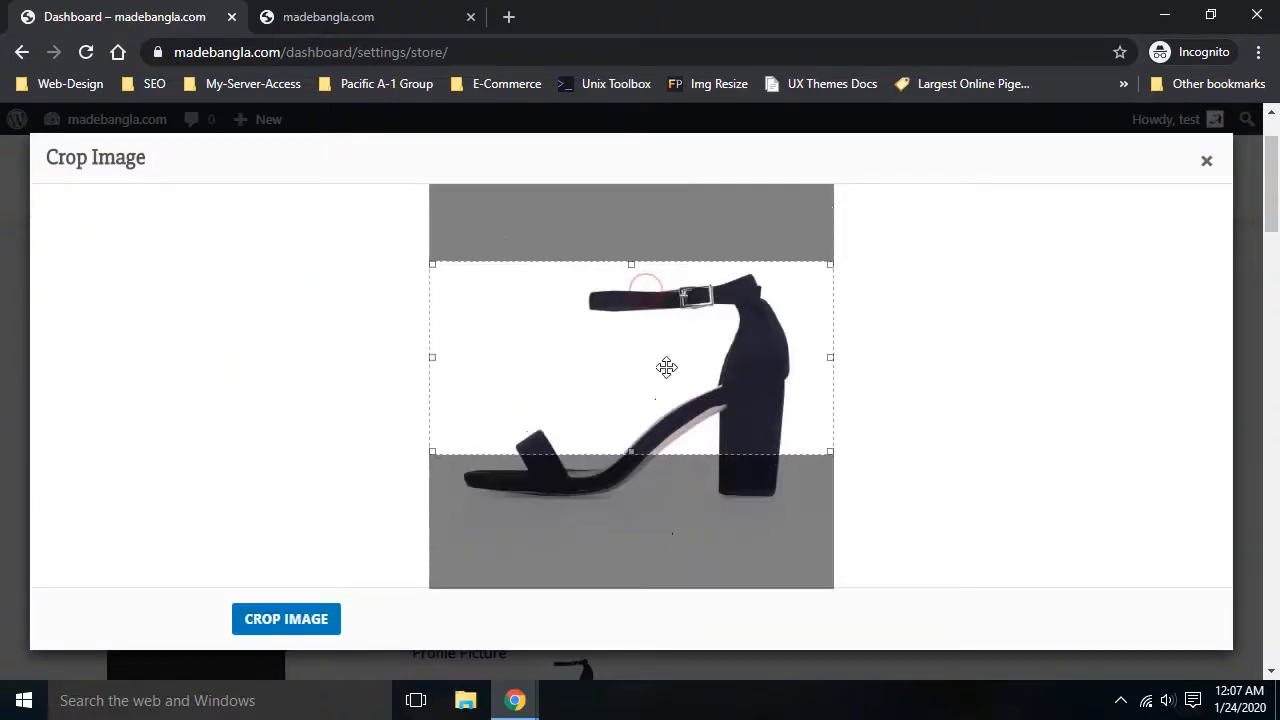
click(325, 619)
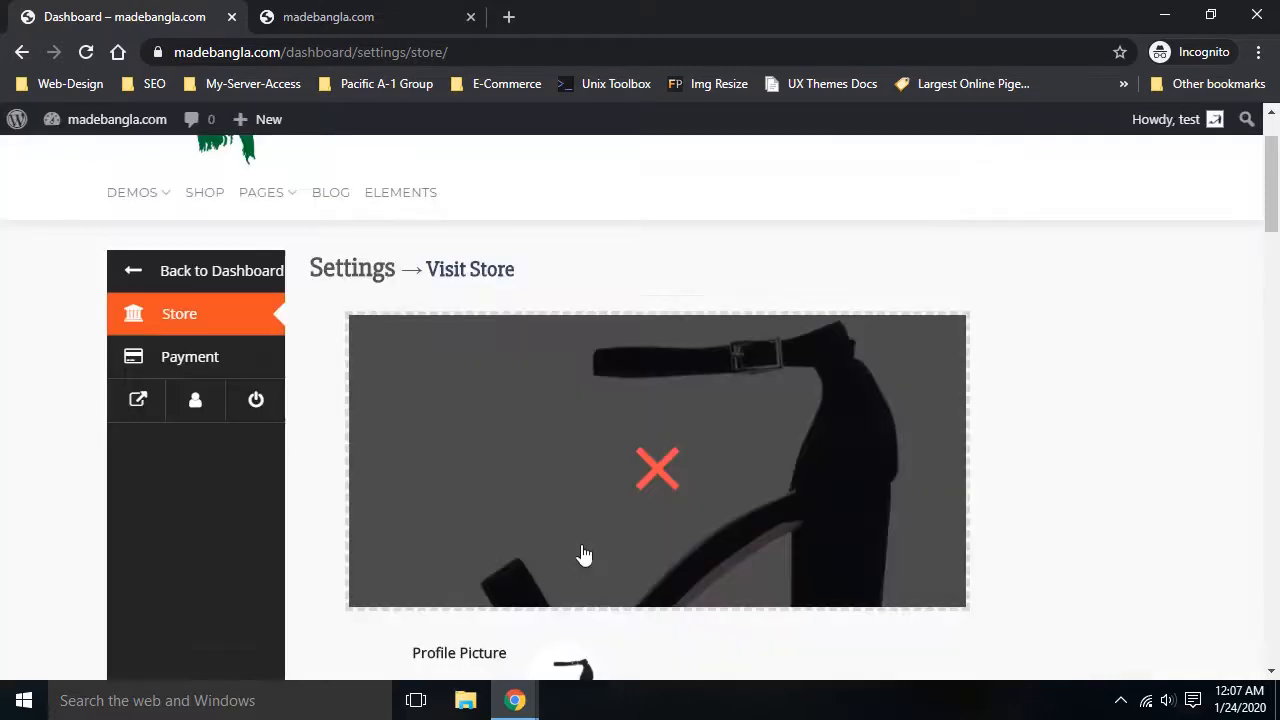
scroll(665, 485, down, 2)
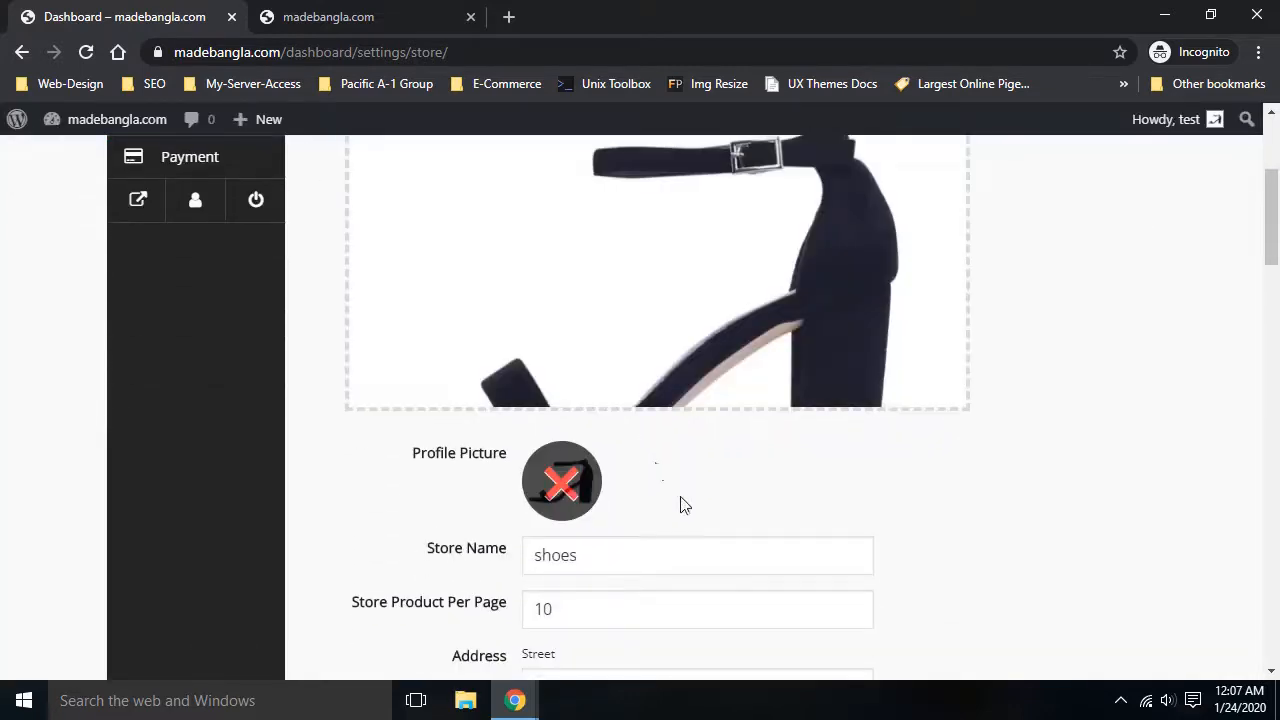
Swap the profile picture for a cropped first-sandal image, then check Store Name and products-per-page fields
click(566, 488)
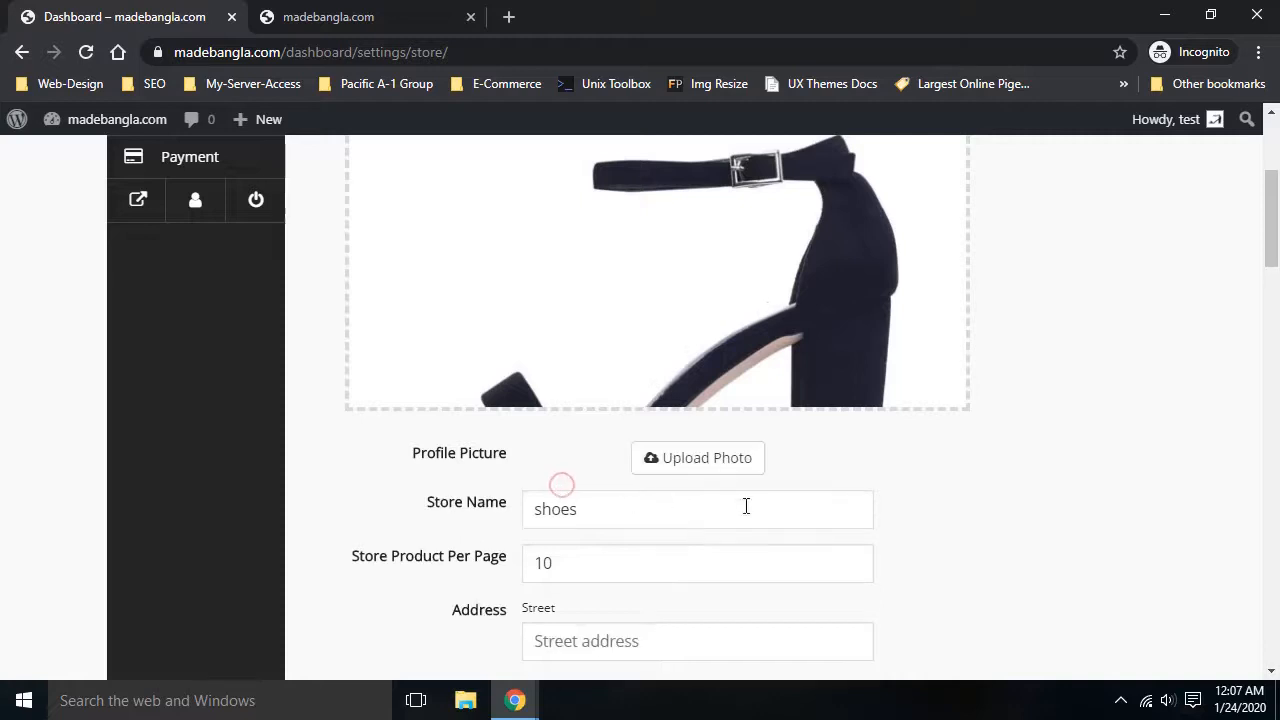
click(711, 476)
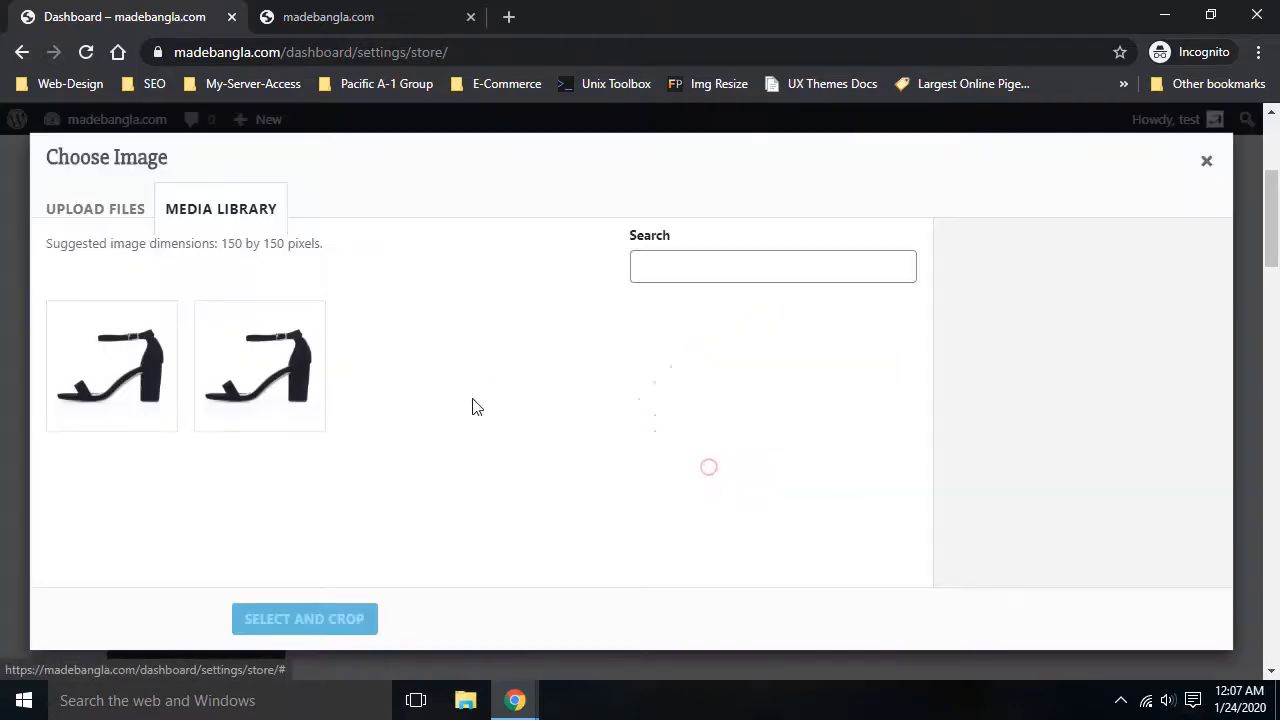
click(122, 355)
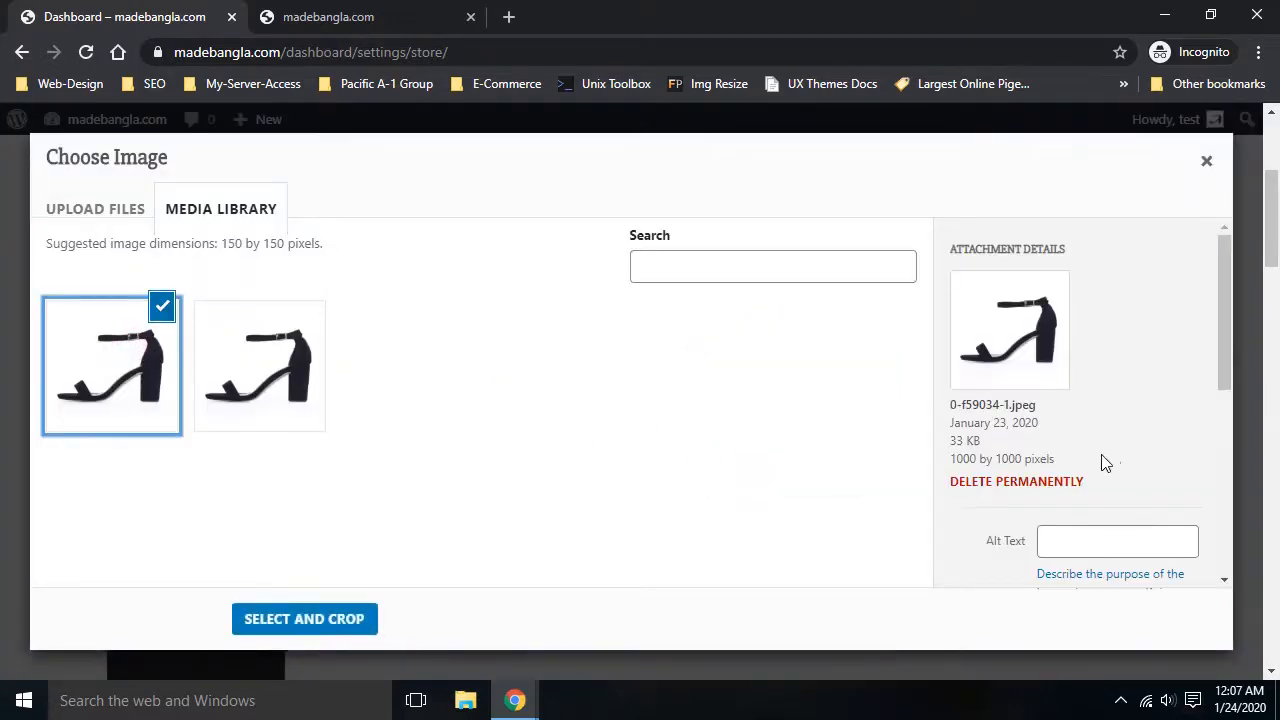
click(270, 275)
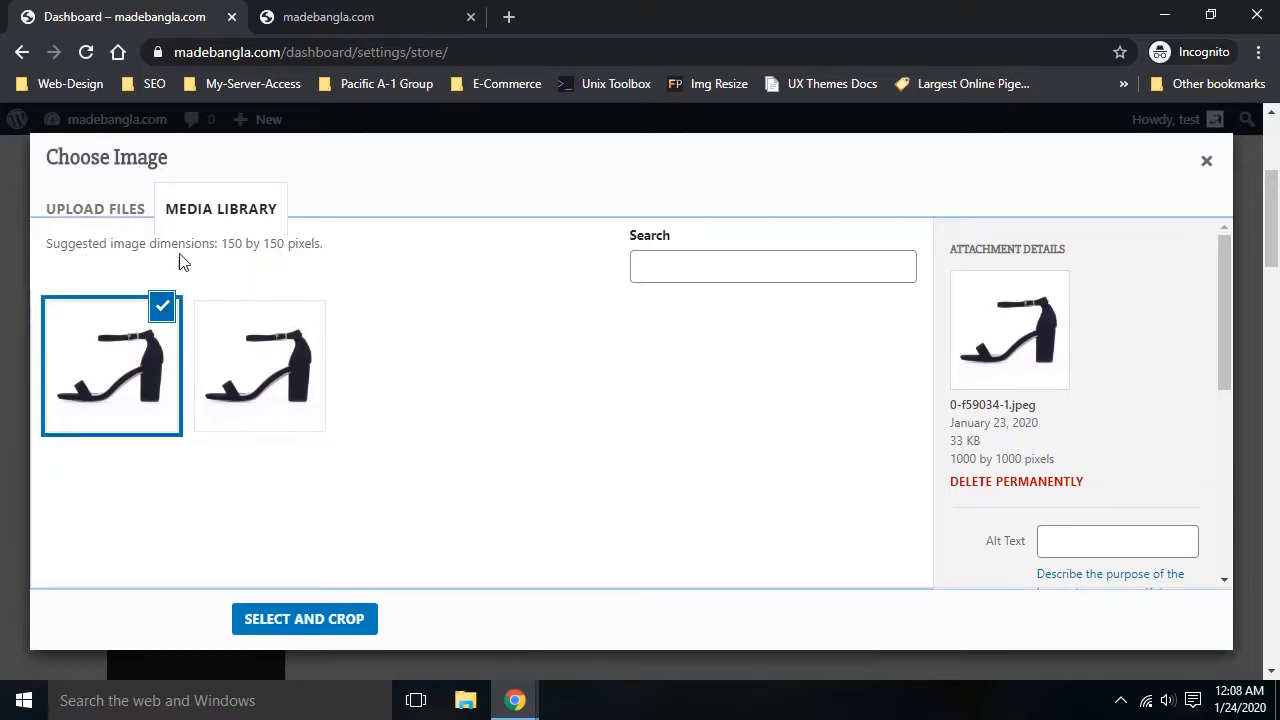
click(314, 619)
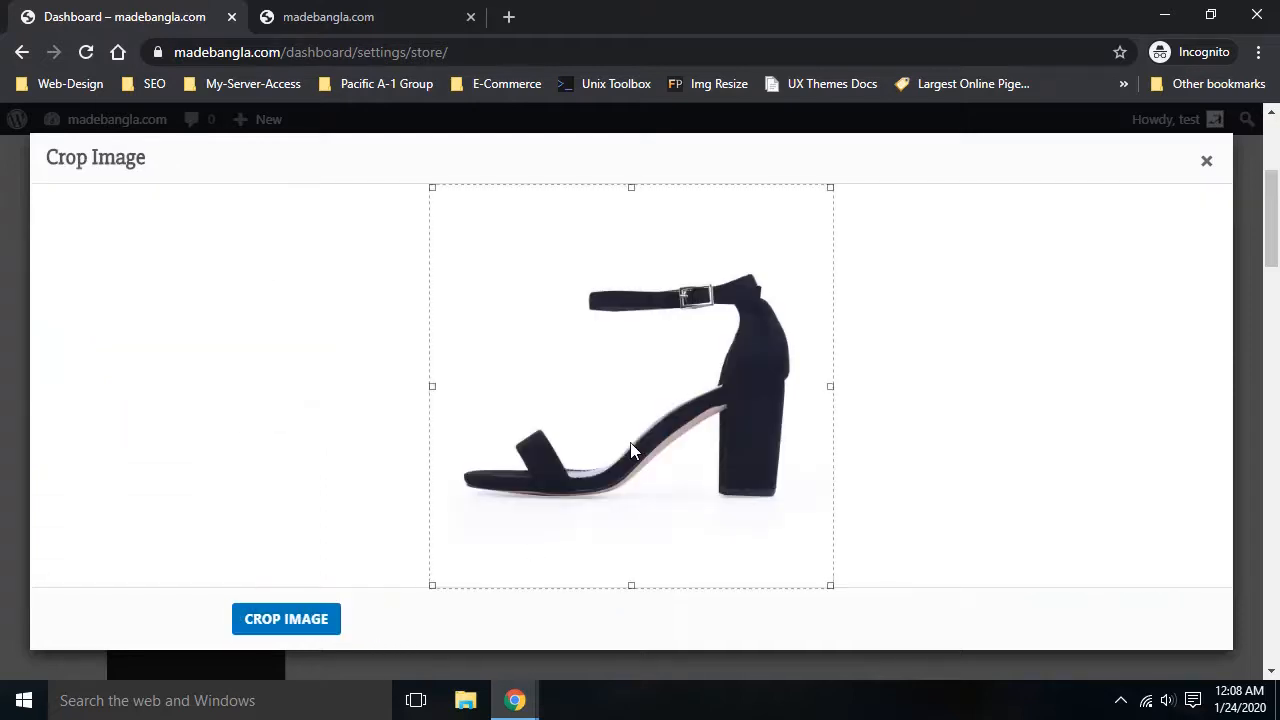
click(288, 620)
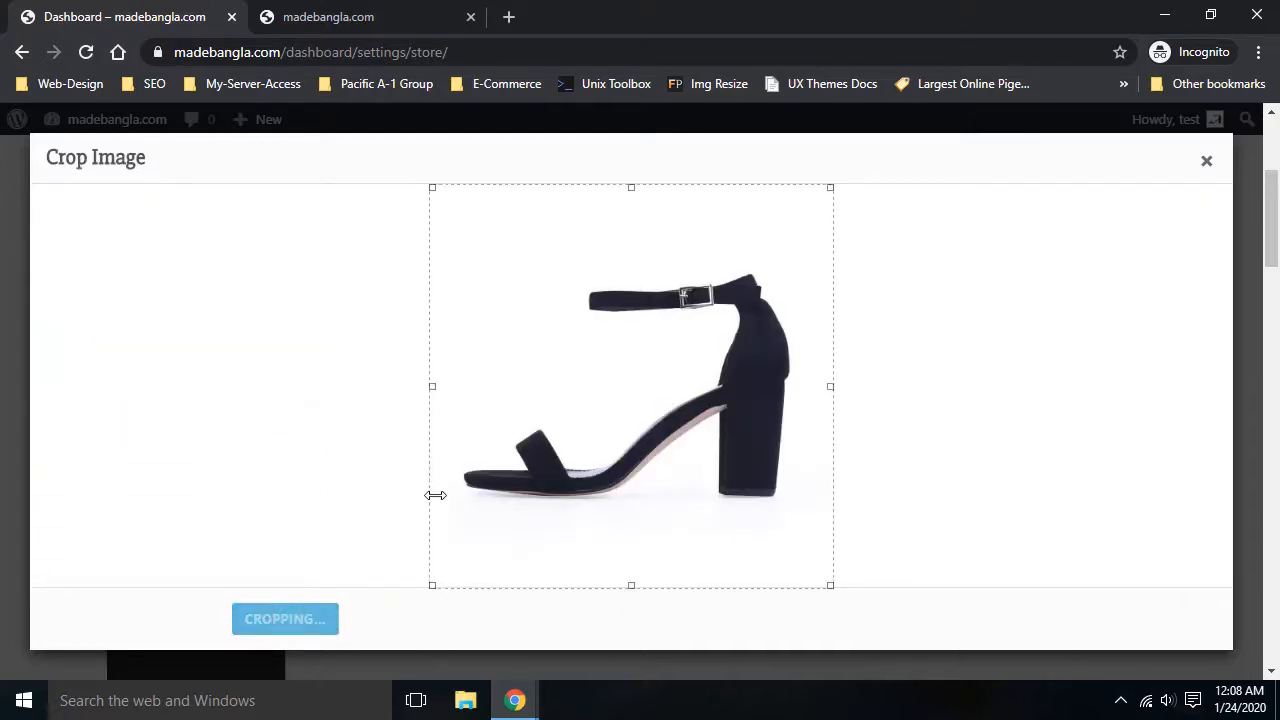
scroll(765, 383, down, 2)
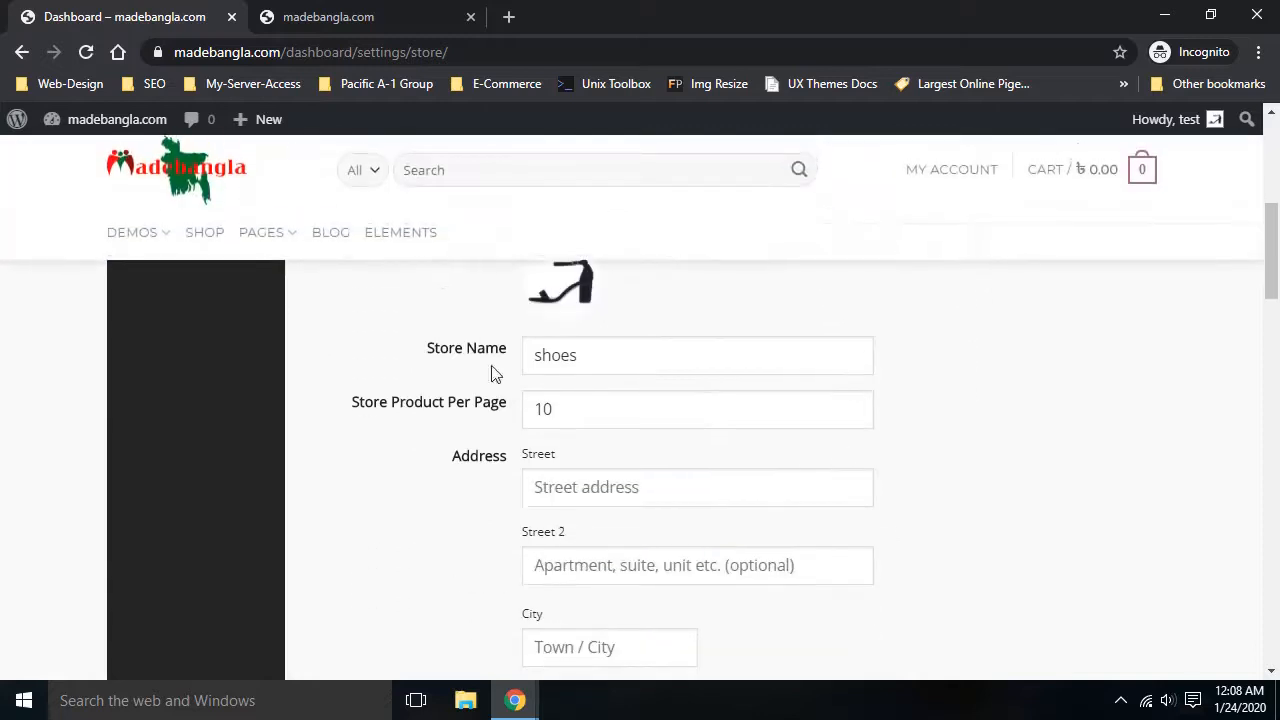
click(609, 358)
click(588, 410)
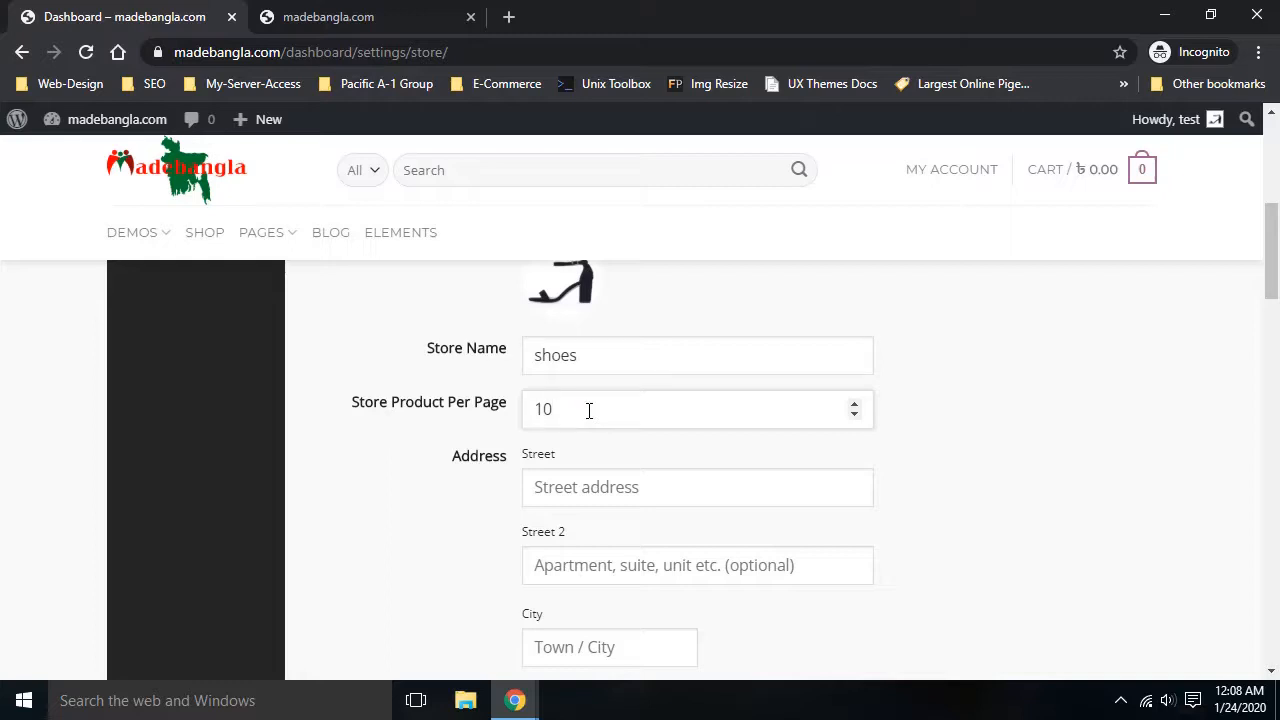
click(650, 489)
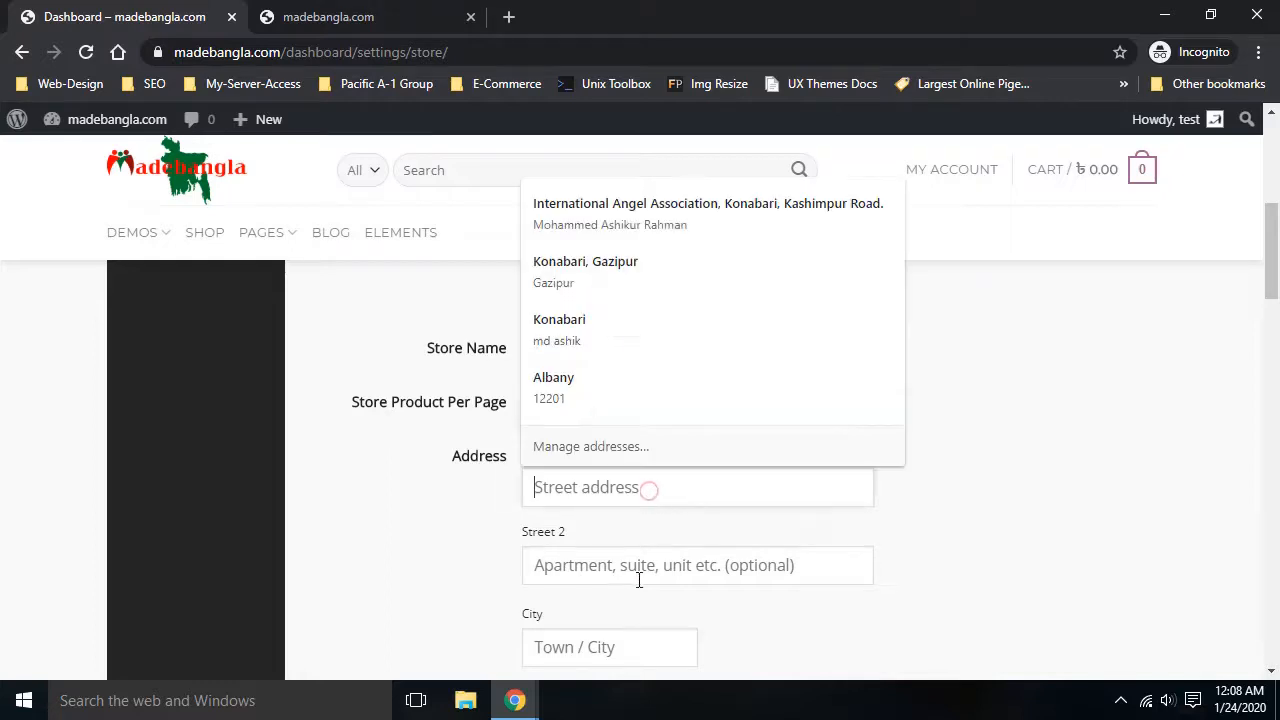
click(615, 581)
click(419, 559)
scroll(463, 545, down, 2)
scroll(420, 510, down, 2)
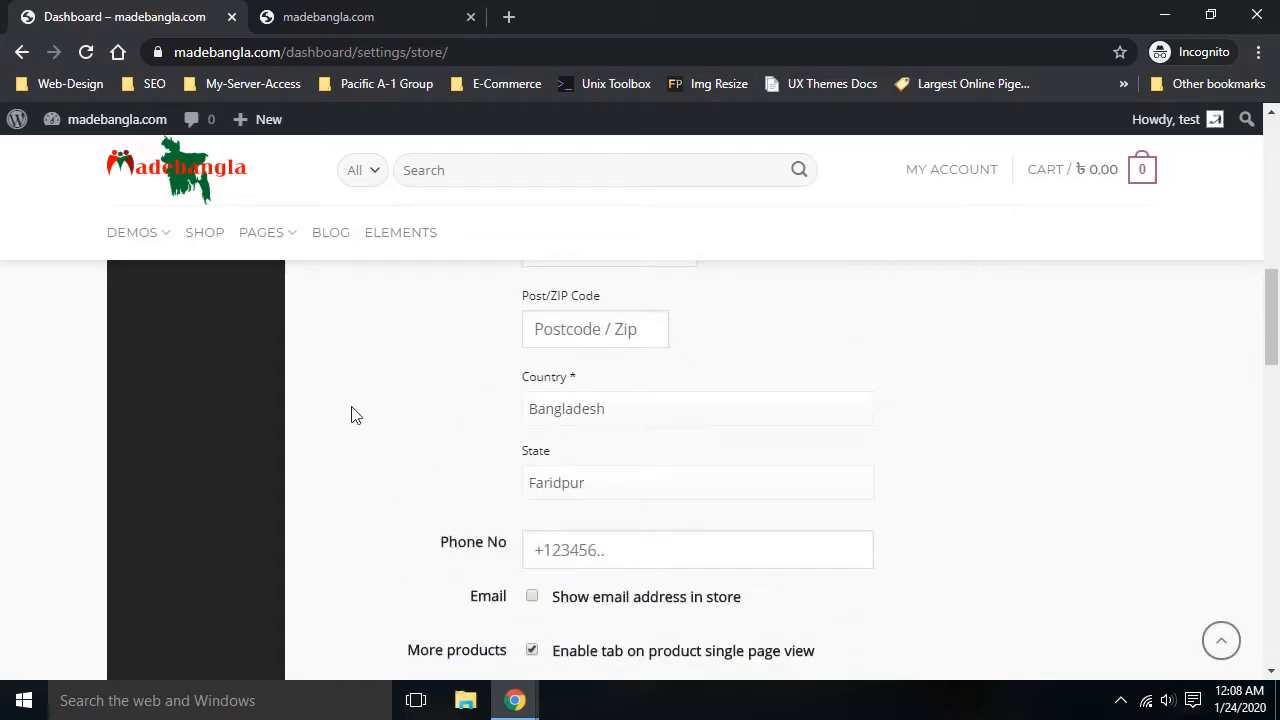
click(557, 414)
click(563, 414)
scroll(568, 416, down, 1)
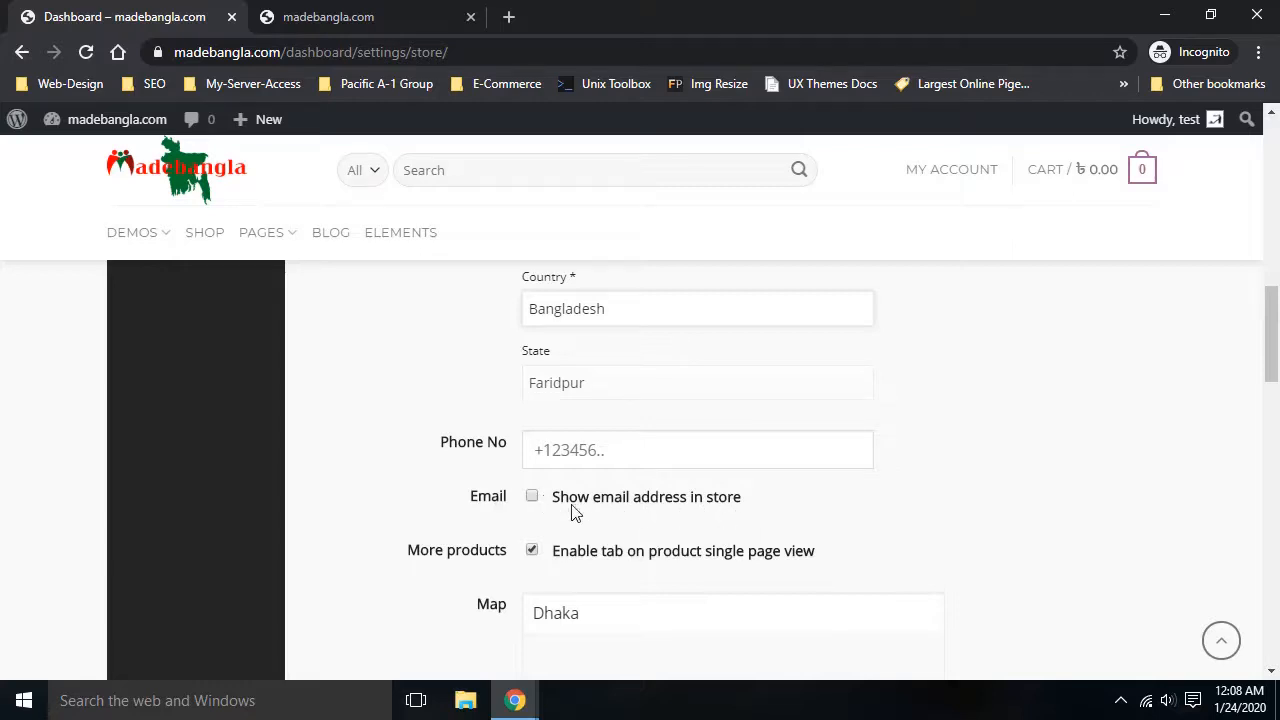
scroll(771, 491, up, 3)
scroll(771, 491, down, 3)
scroll(655, 510, down, 1)
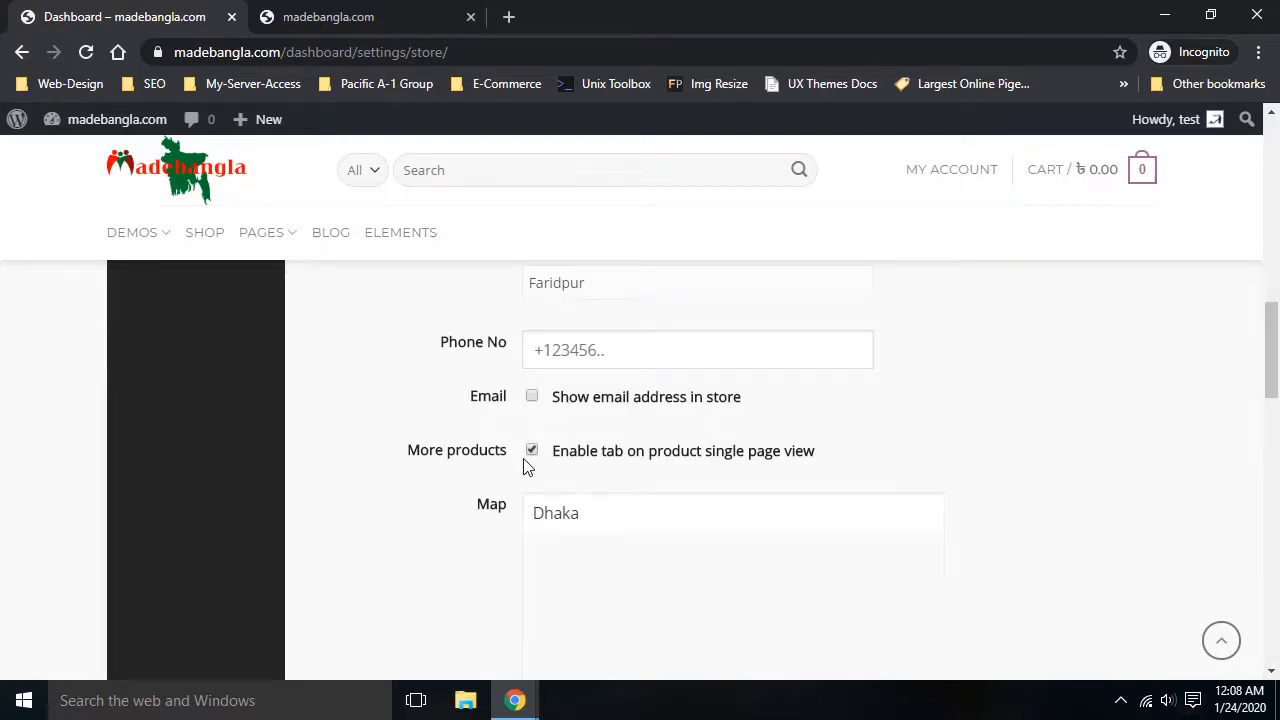
scroll(431, 455, down, 4)
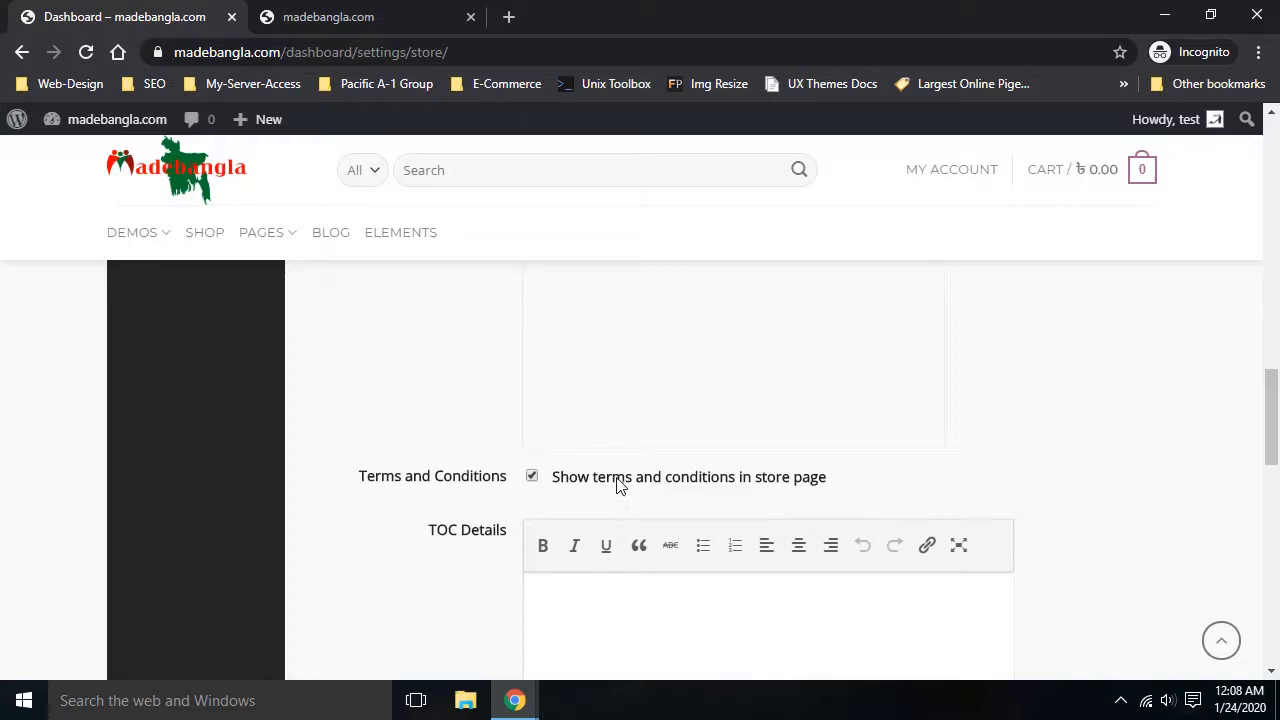
Scroll down to the store hours and leave Thursday set to Close
scroll(694, 489, down, 1)
click(681, 525)
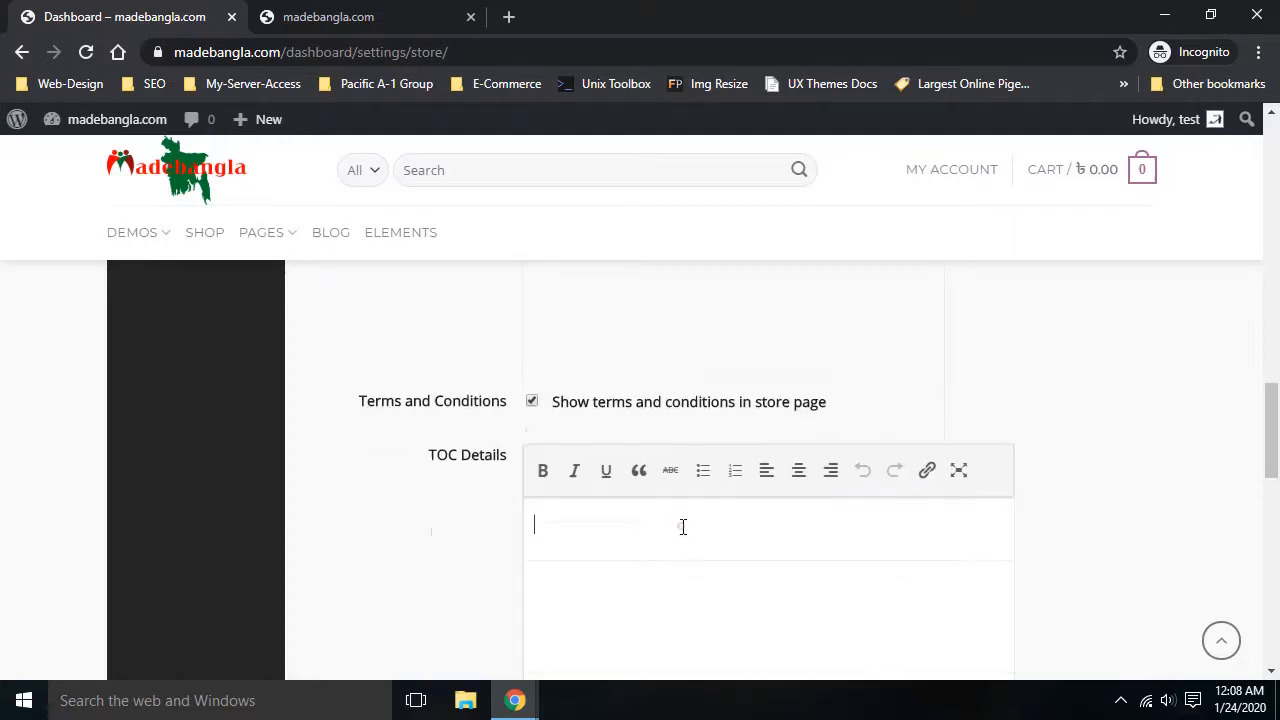
scroll(443, 499, down, 1)
scroll(491, 434, down, 2)
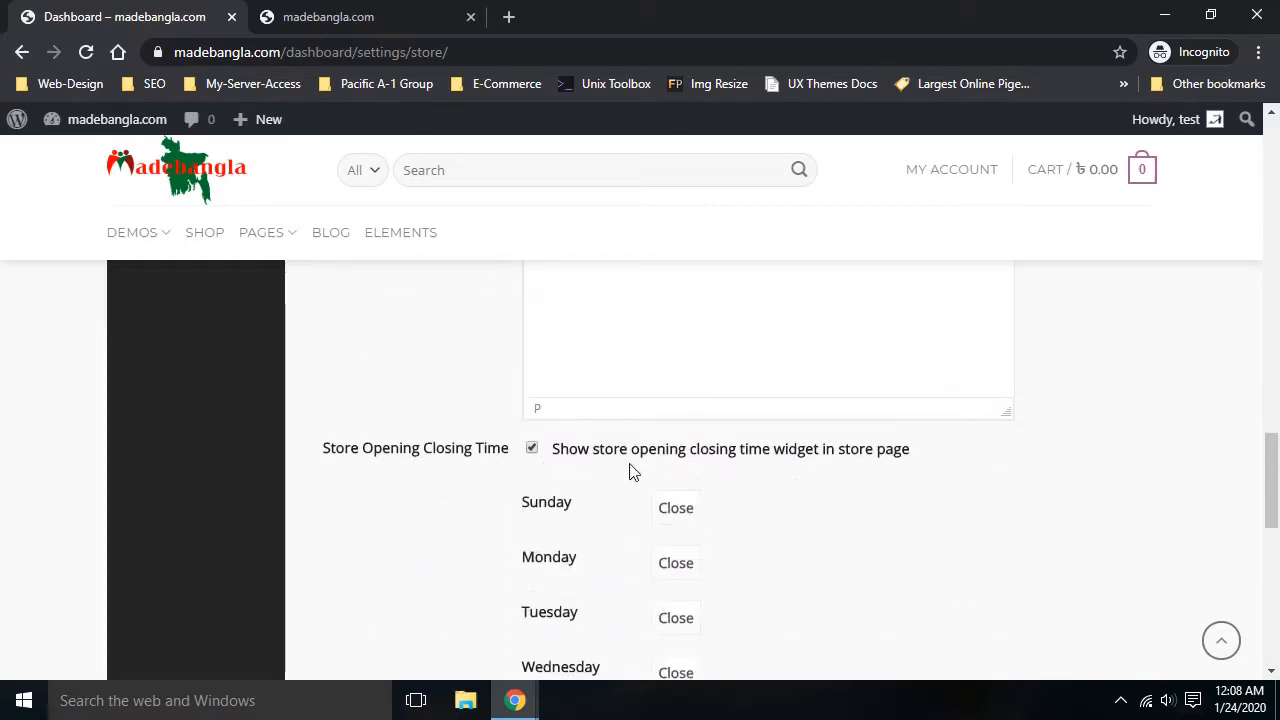
scroll(751, 517, down, 2)
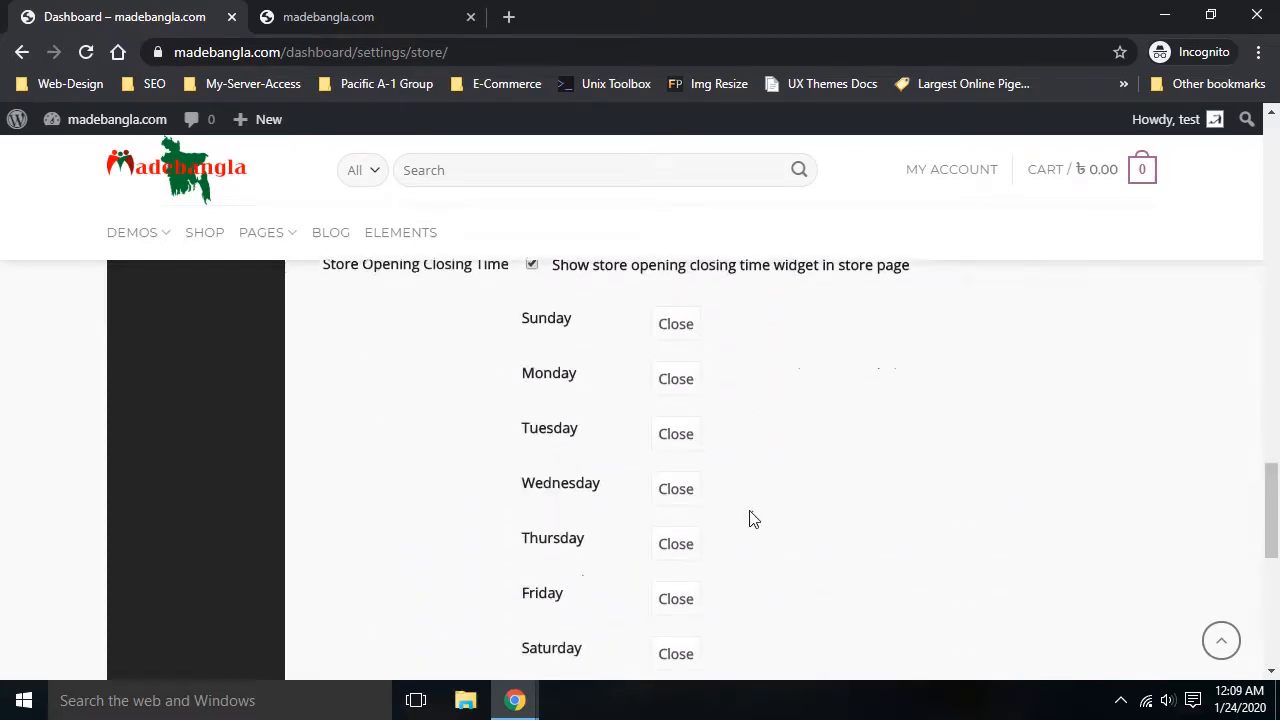
click(675, 528)
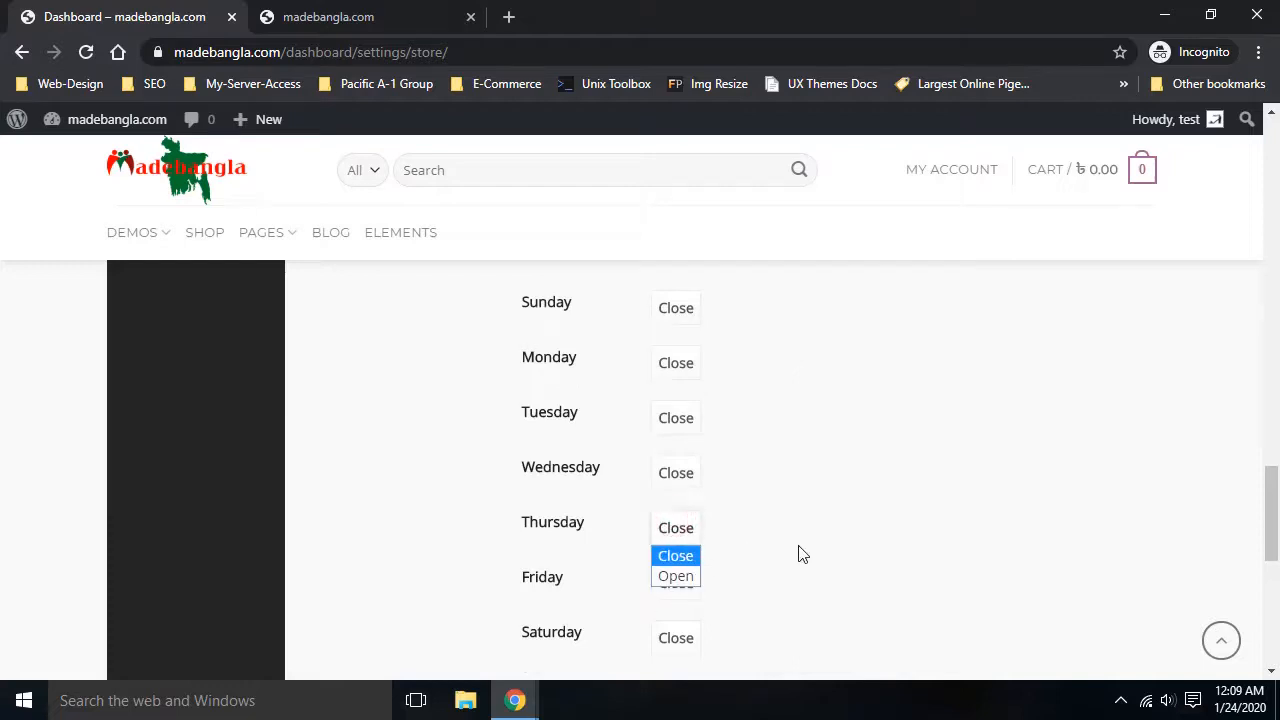
click(797, 545)
click(684, 538)
click(763, 537)
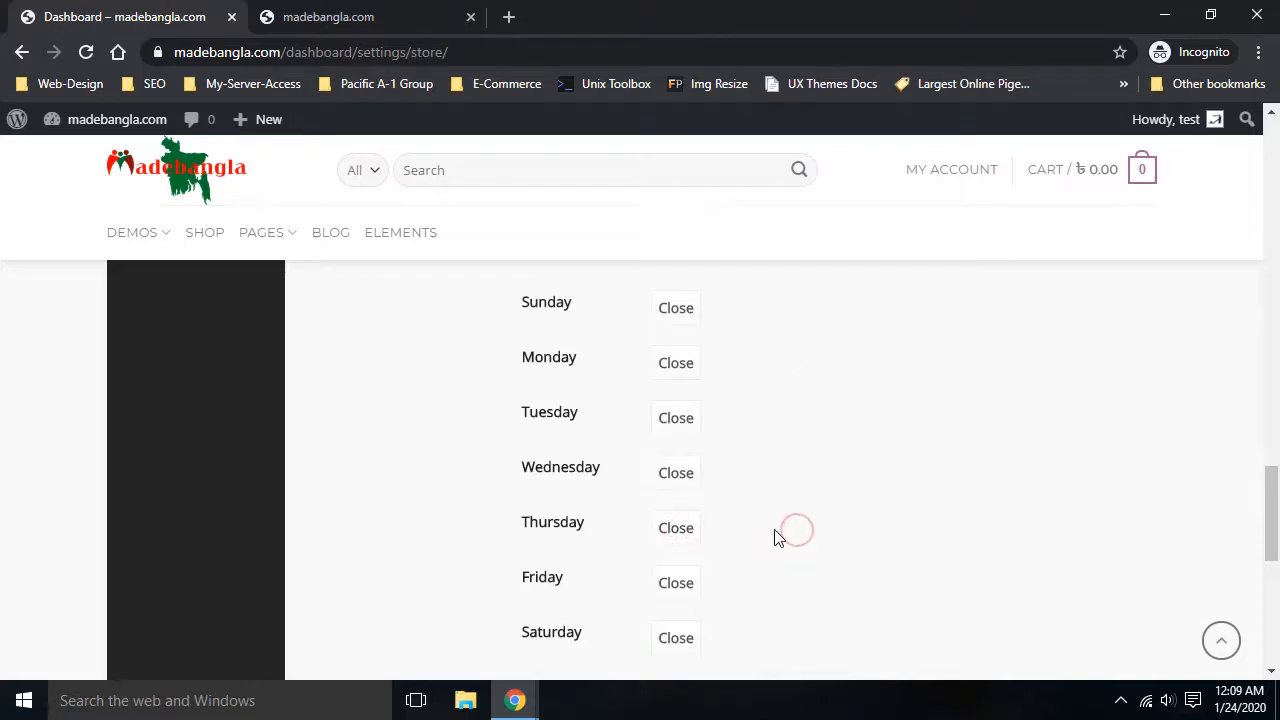
Enter 9 as the Store Open Notice and 5 as the Store Close Notice
scroll(787, 527, up, 3)
scroll(787, 527, down, 5)
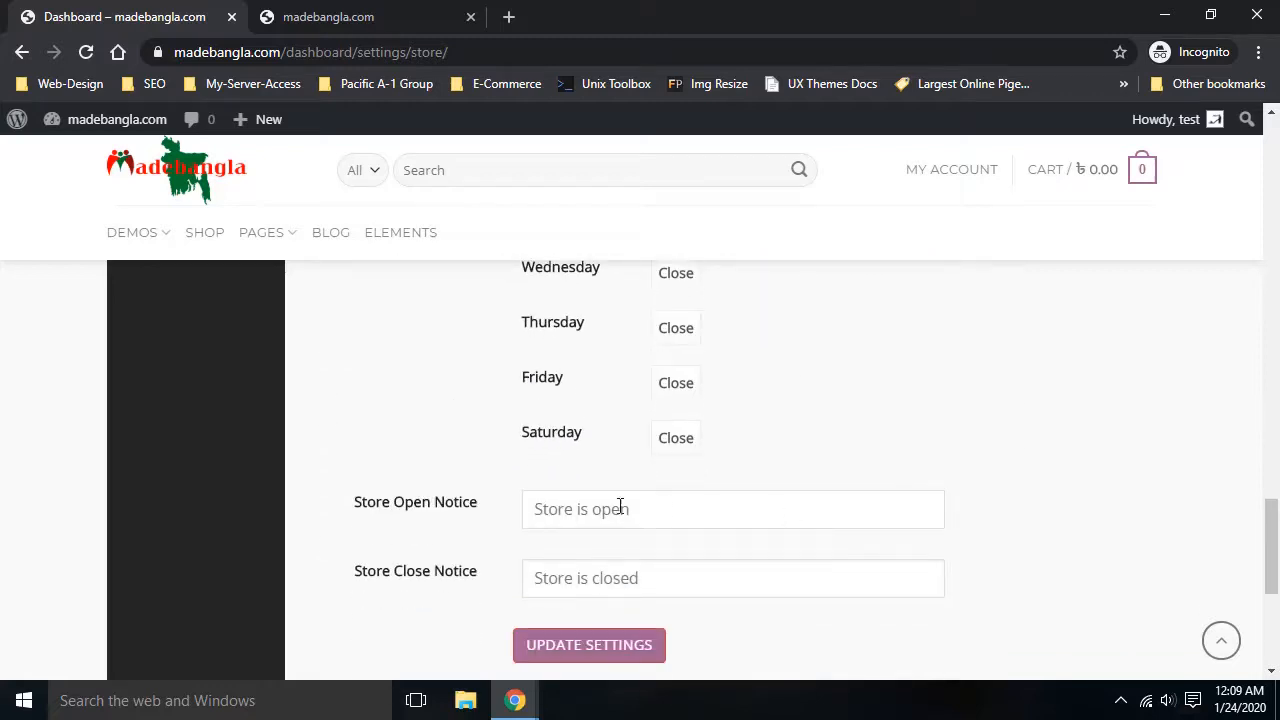
click(619, 507)
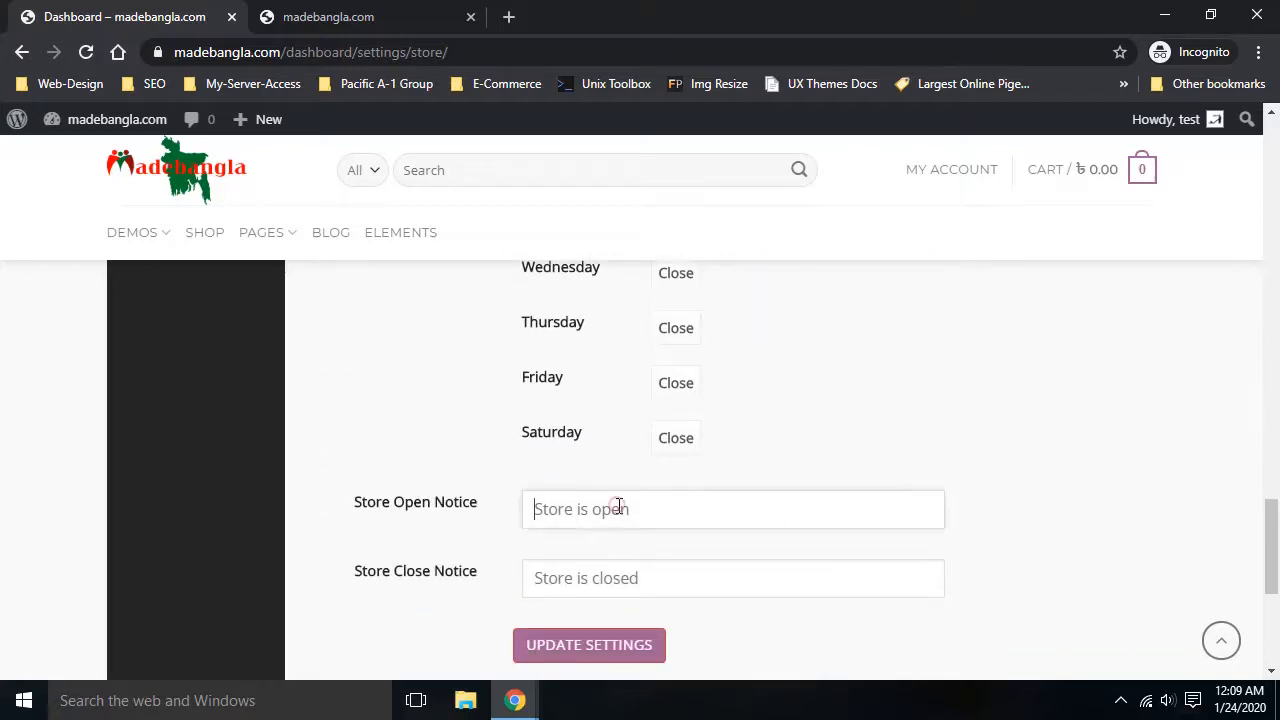
click(611, 583)
click(591, 511)
text(9)
click(572, 578)
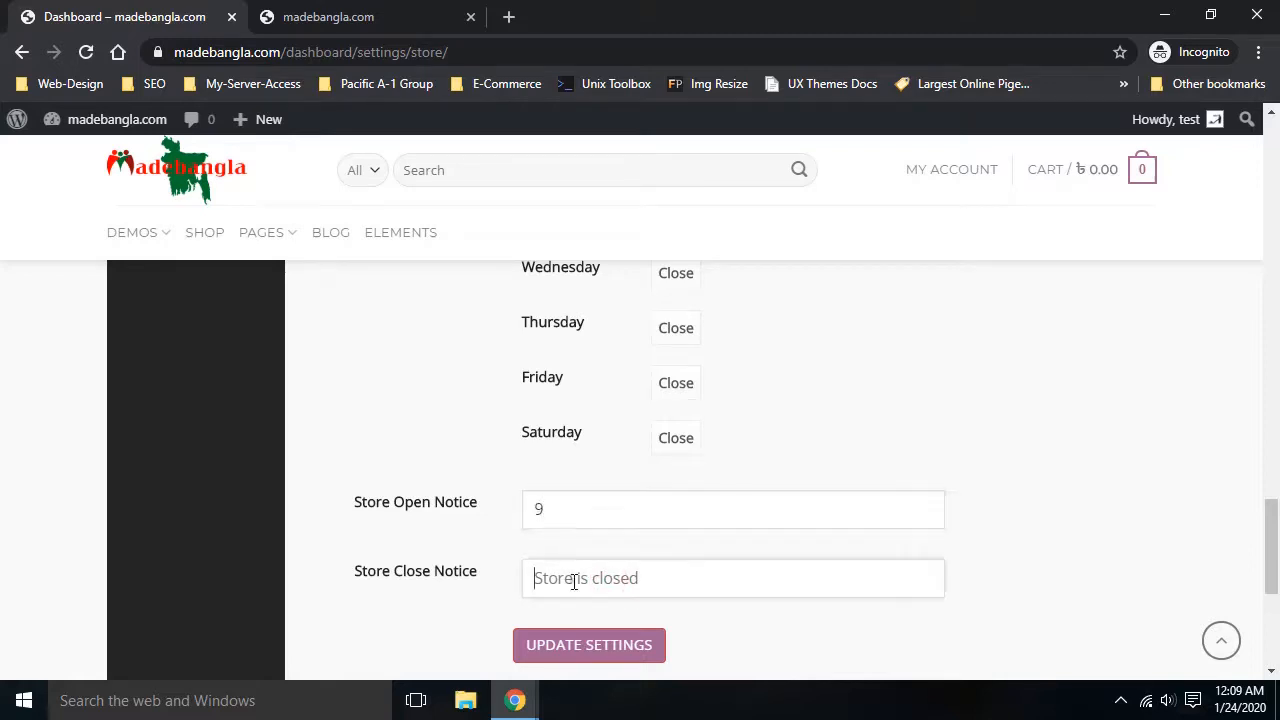
text(5)
Save the store settings with Update Settings
scroll(1000, 494, up, 10)
scroll(994, 508, down, 5)
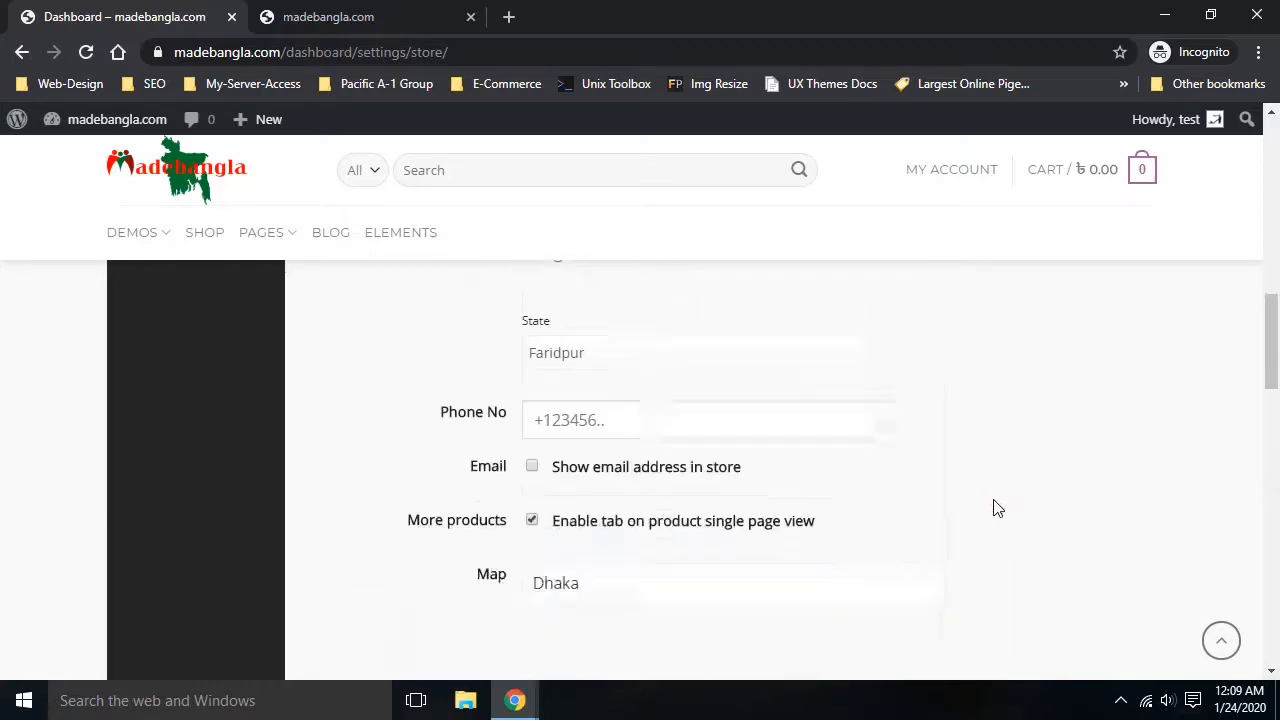
scroll(985, 560, down, 5)
click(586, 455)
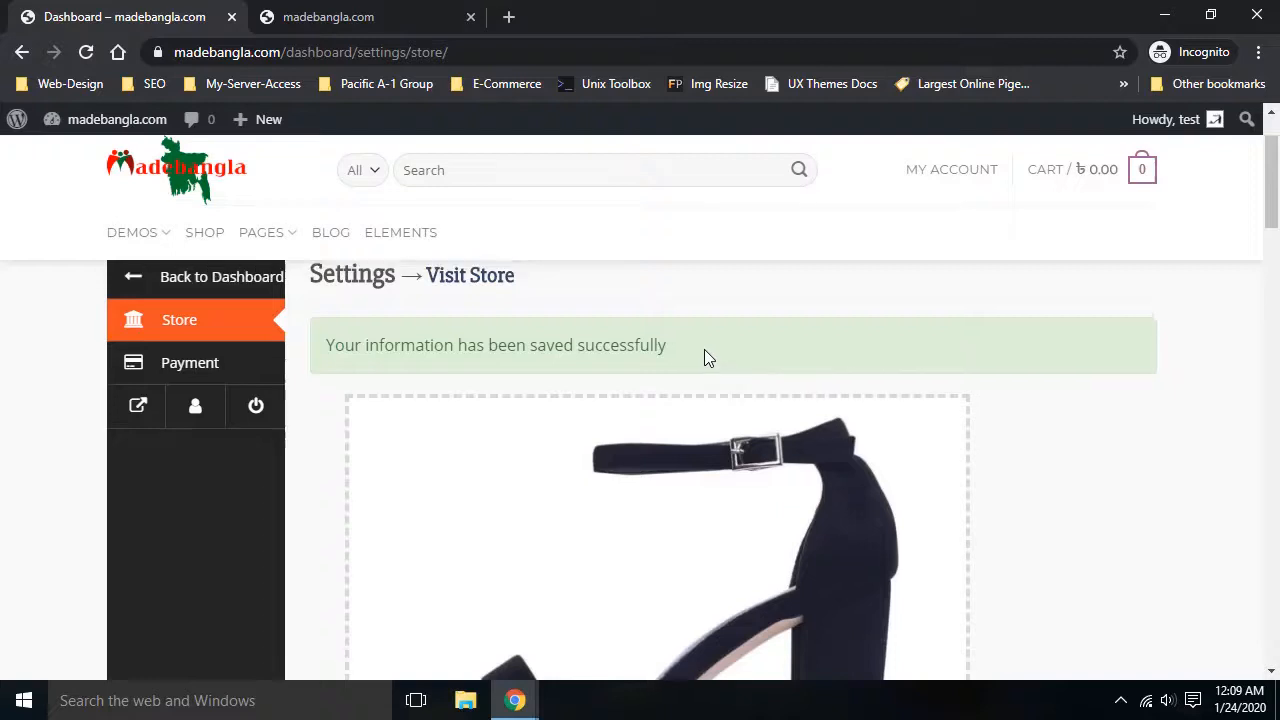
Return to the dashboard overview (1 product pending, Sales ৳0.00, 0 orders) and bring up the recorder controls
scroll(704, 352, up, 2)
click(186, 378)
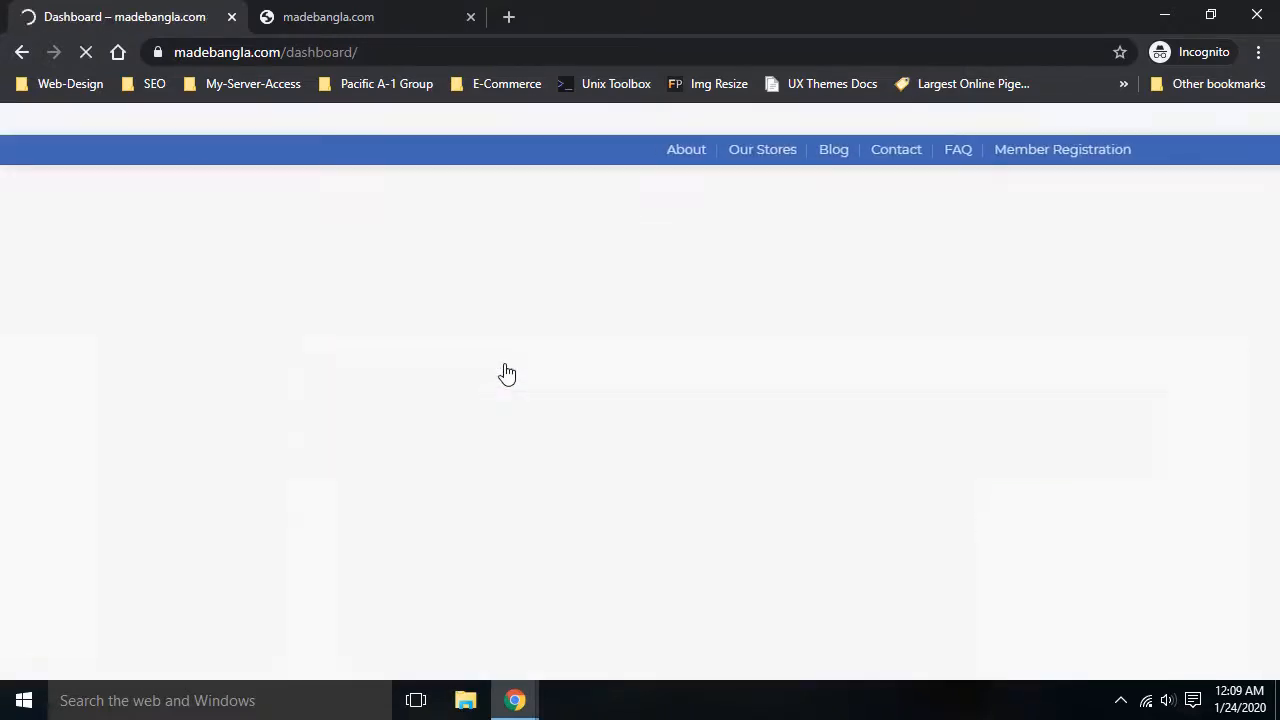
scroll(514, 429, down, 1)
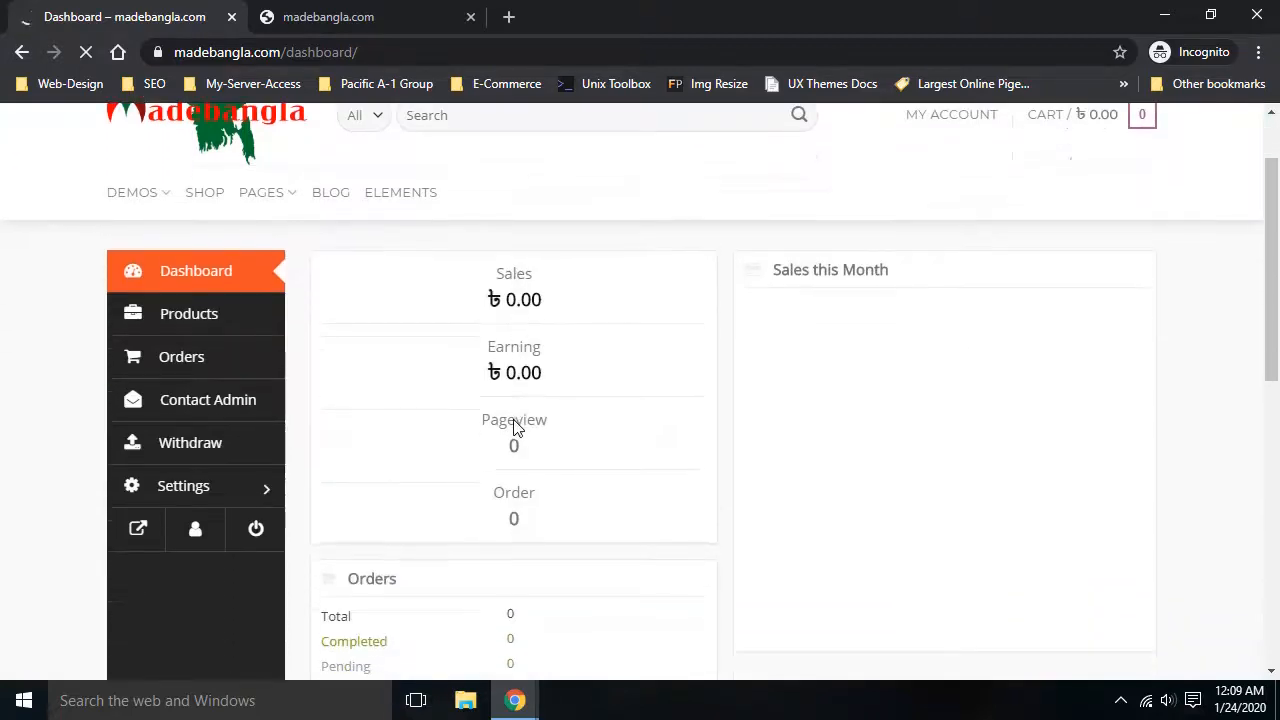
scroll(531, 417, down, 2)
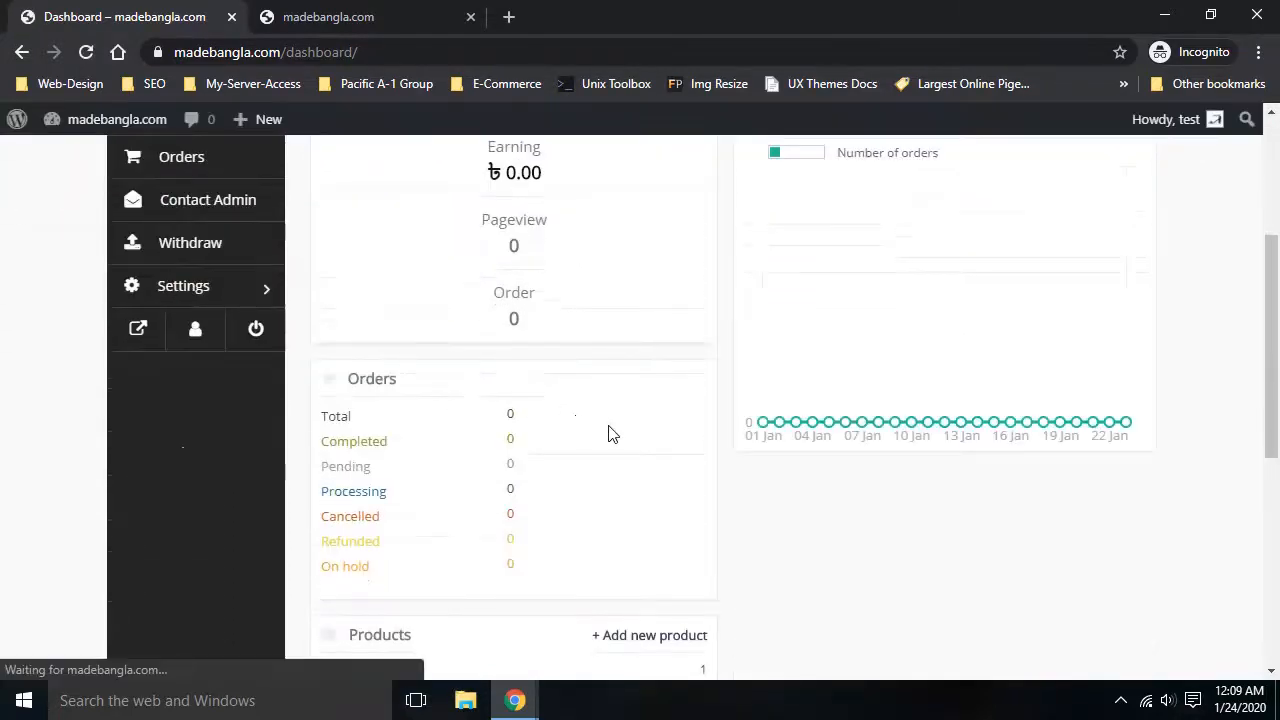
scroll(626, 437, down, 2)
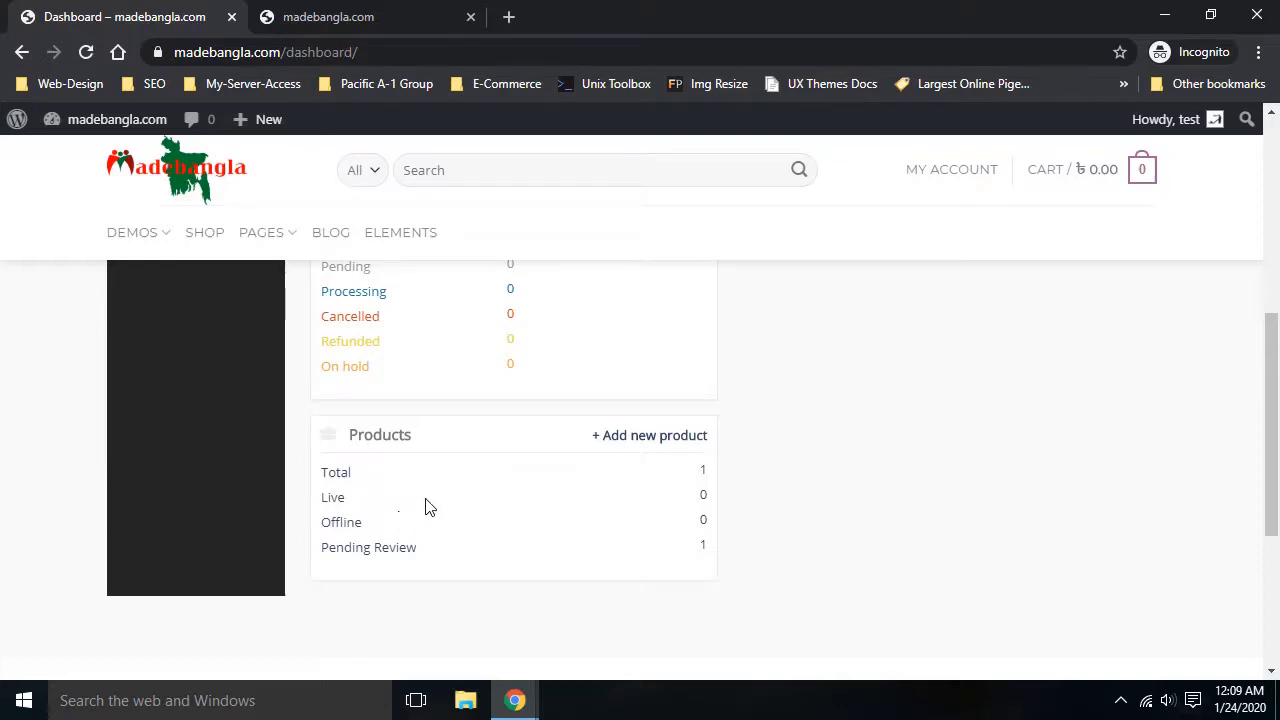
scroll(451, 500, up, 6)
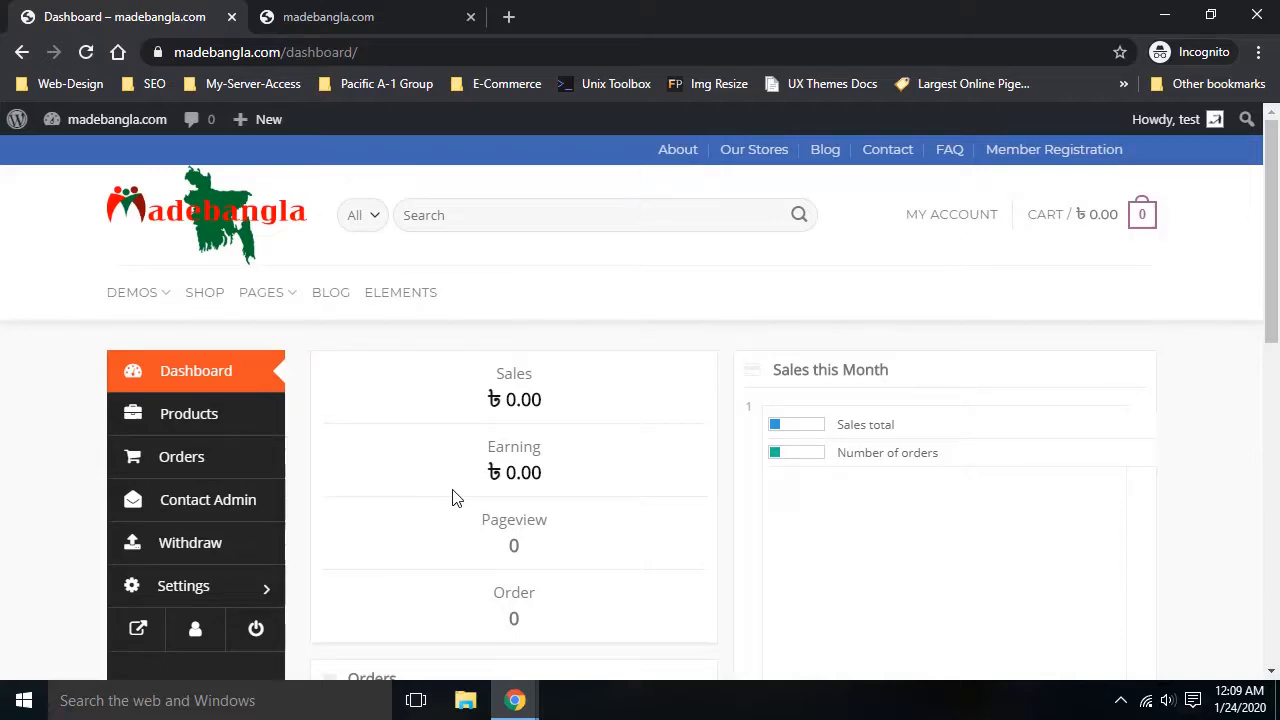
click(1124, 698)
click(1080, 664)
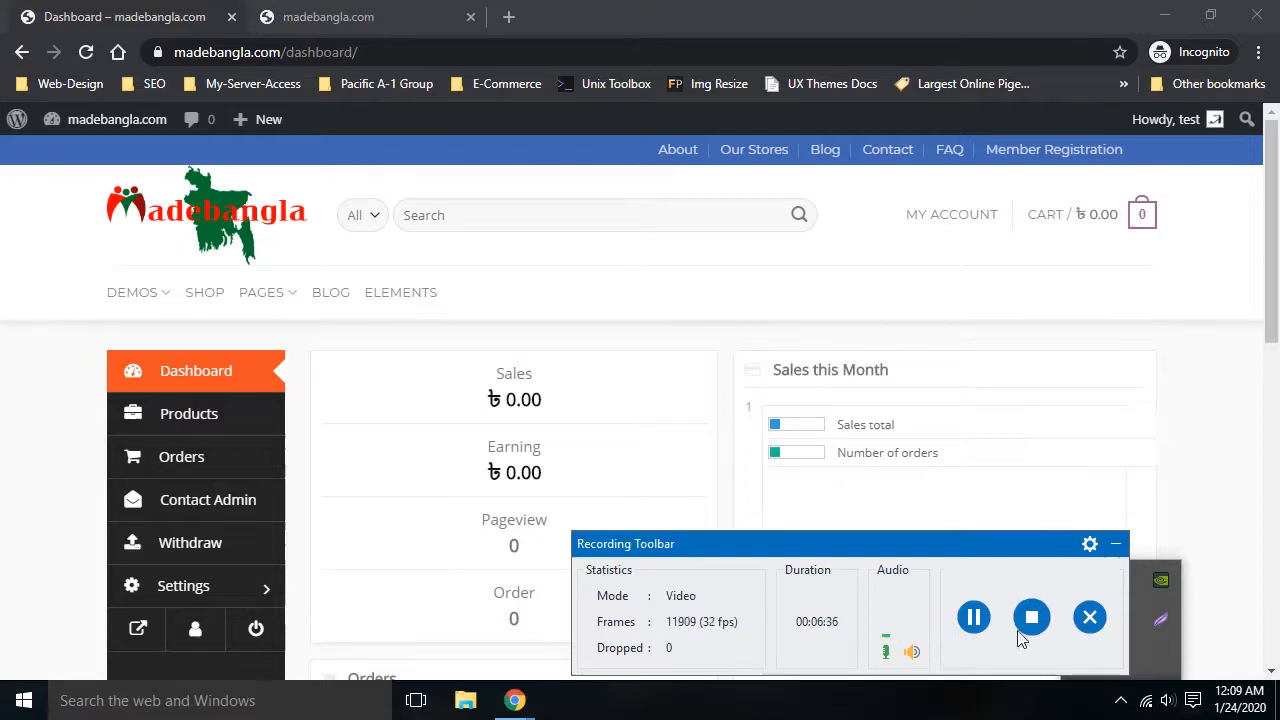
Pause the ActivePresenter recording and dismiss its notice dialog
click(973, 617)
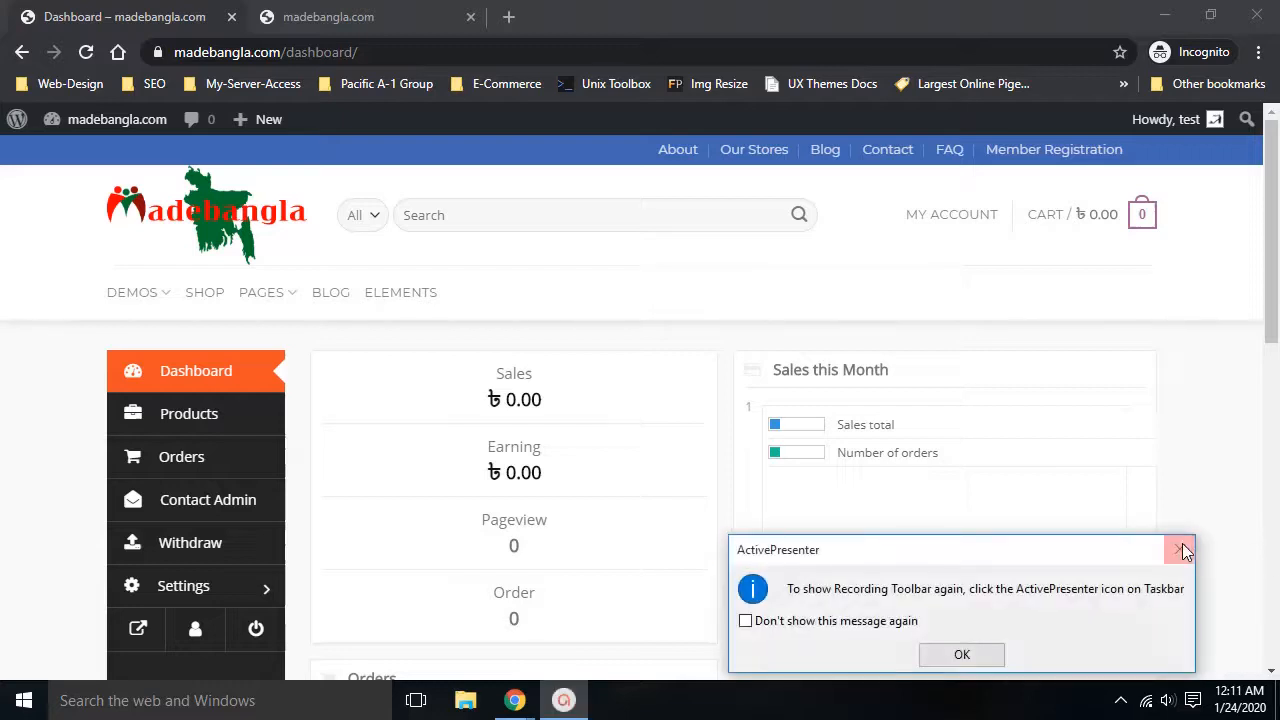
click(980, 664)
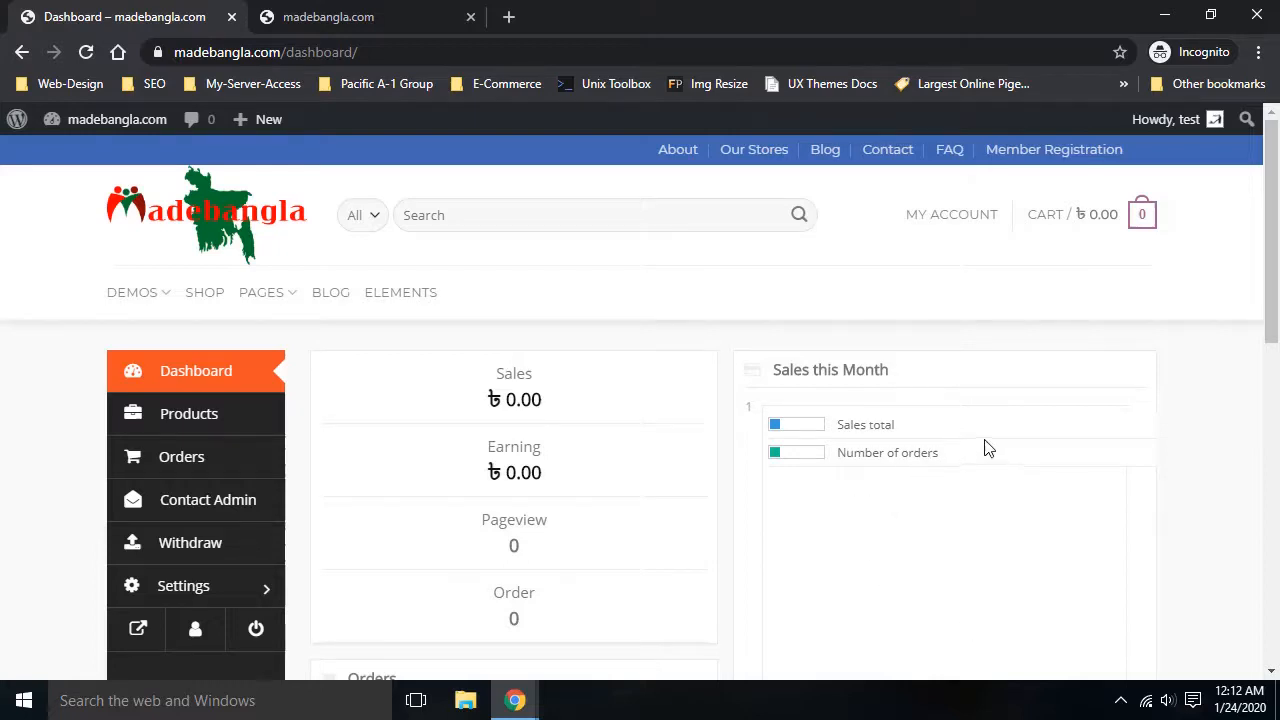
View the public store page down to the ladies shoes product, then return to the Dashboard tab
scroll(800, 455, down, 3)
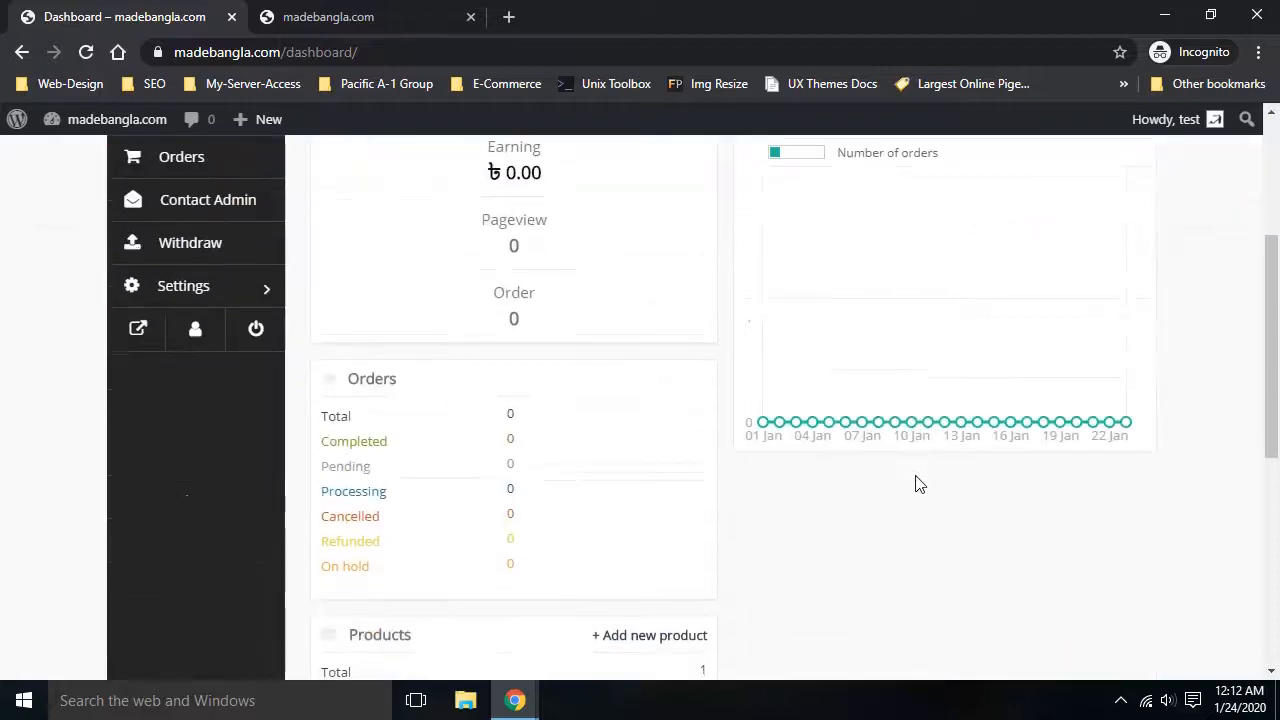
scroll(997, 463, up, 3)
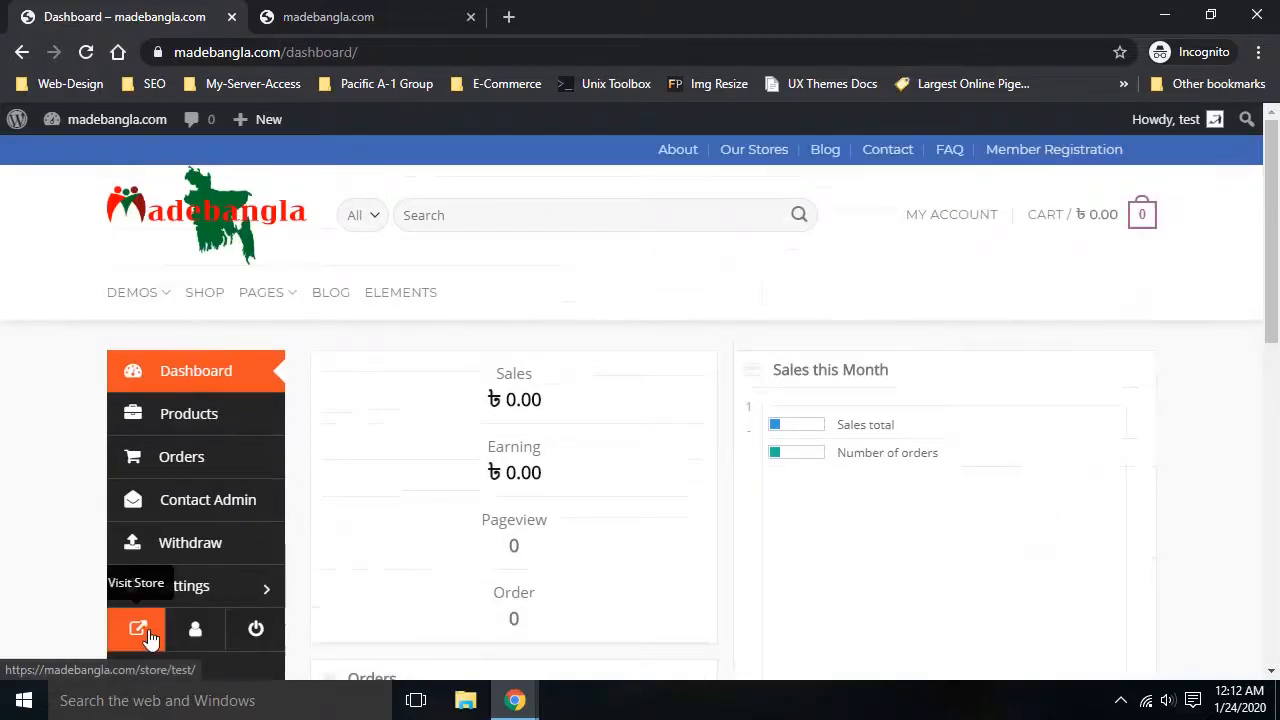
click(140, 630)
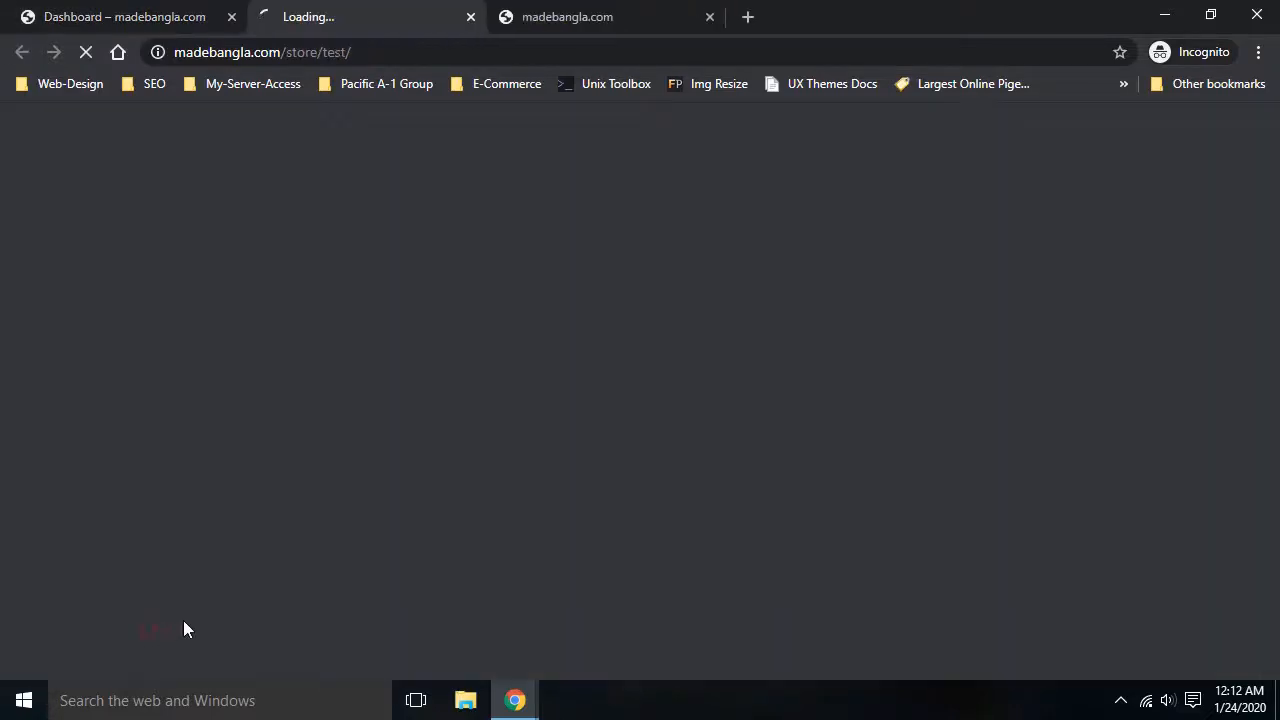
click(709, 18)
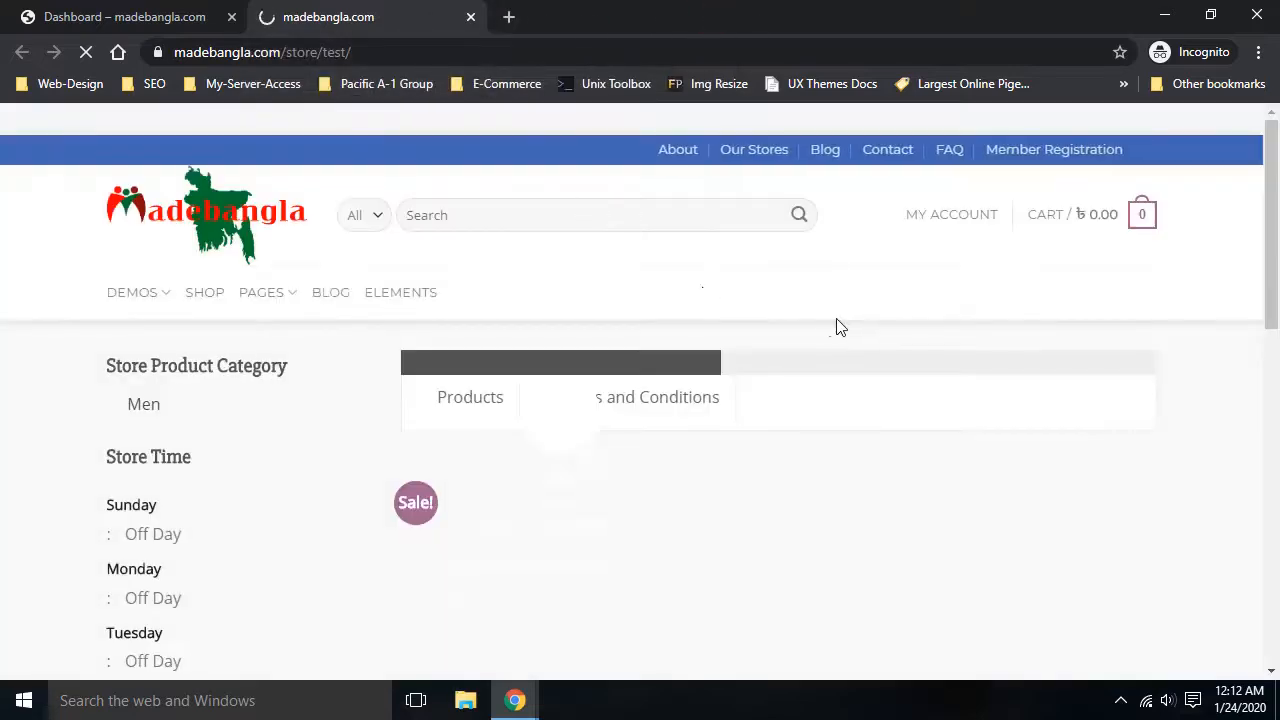
scroll(837, 323, down, 1)
scroll(897, 330, down, 4)
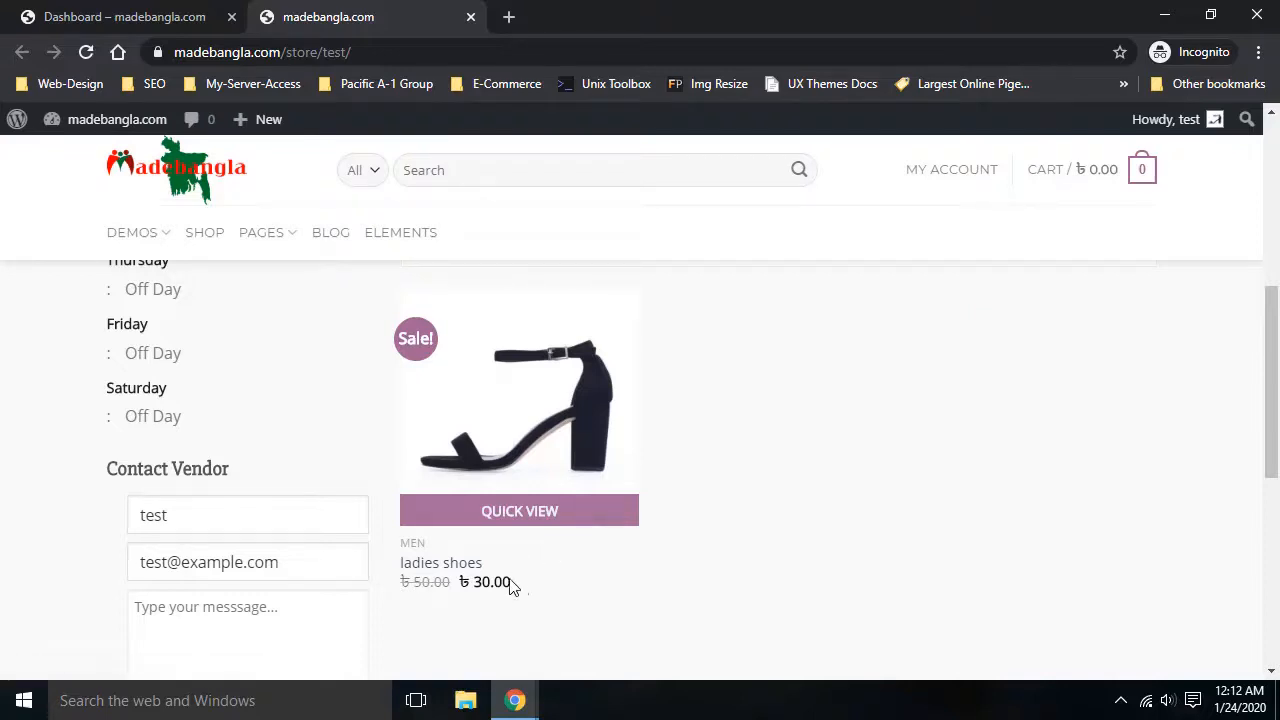
click(130, 17)
scroll(548, 390, down, 2)
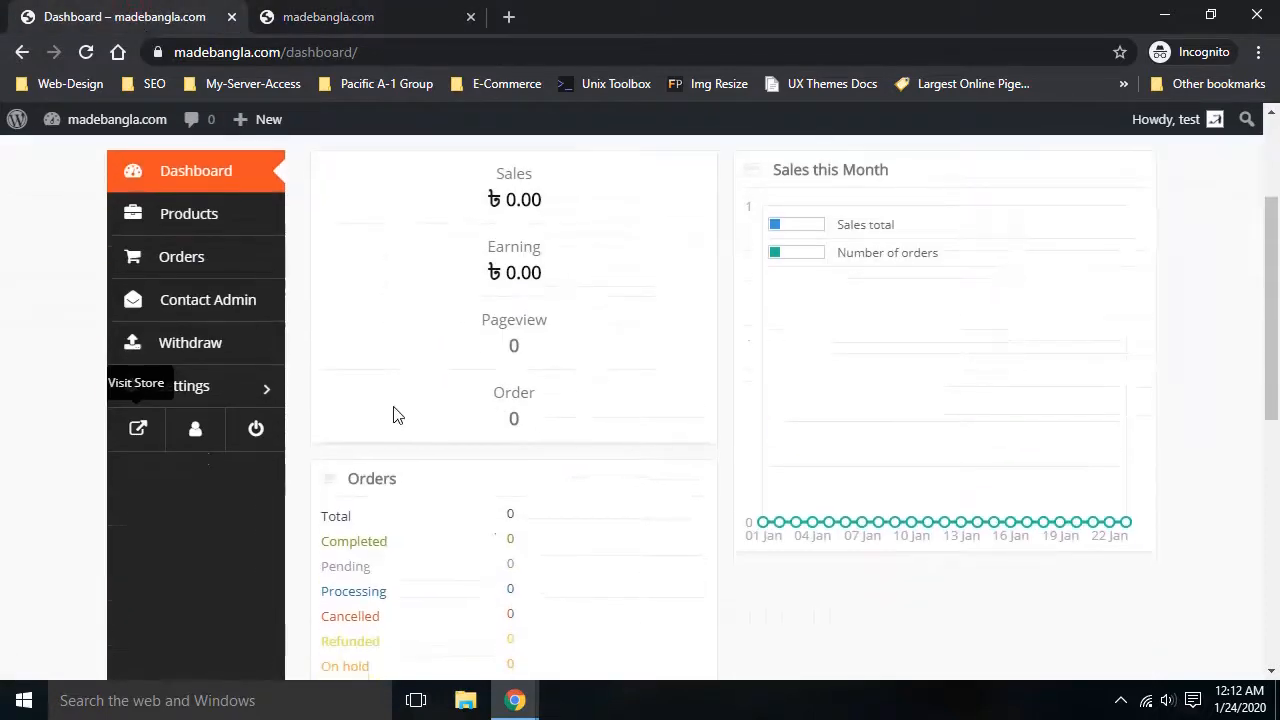
Edit ladies shoes from the Products list, reaching a 404 page, then bring up the recorder controls
click(180, 228)
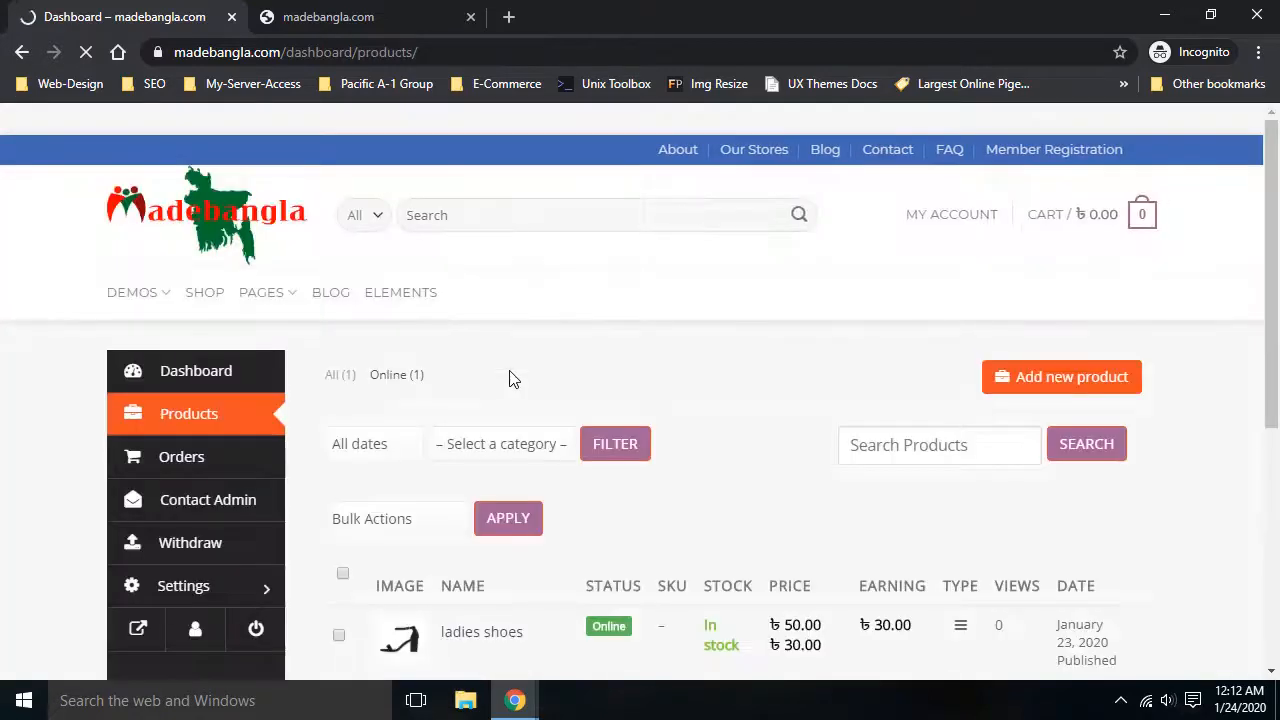
scroll(509, 378, down, 2)
mouse_move(520, 449)
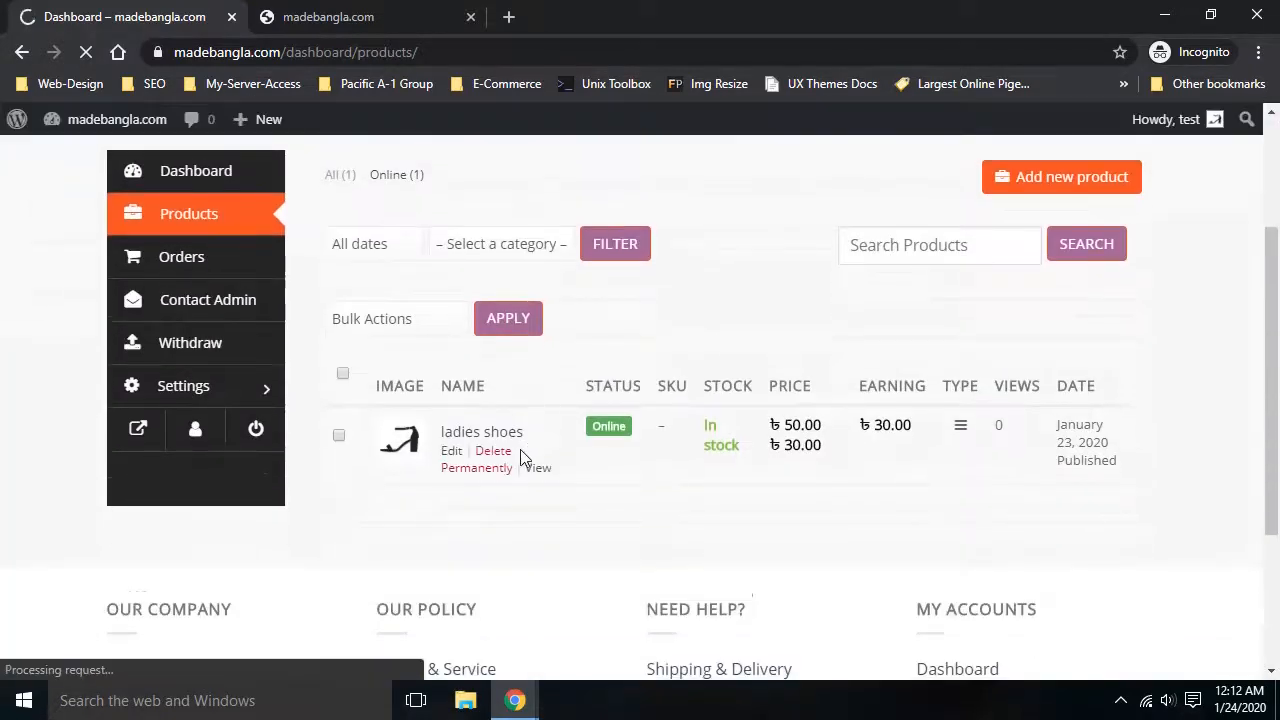
click(448, 455)
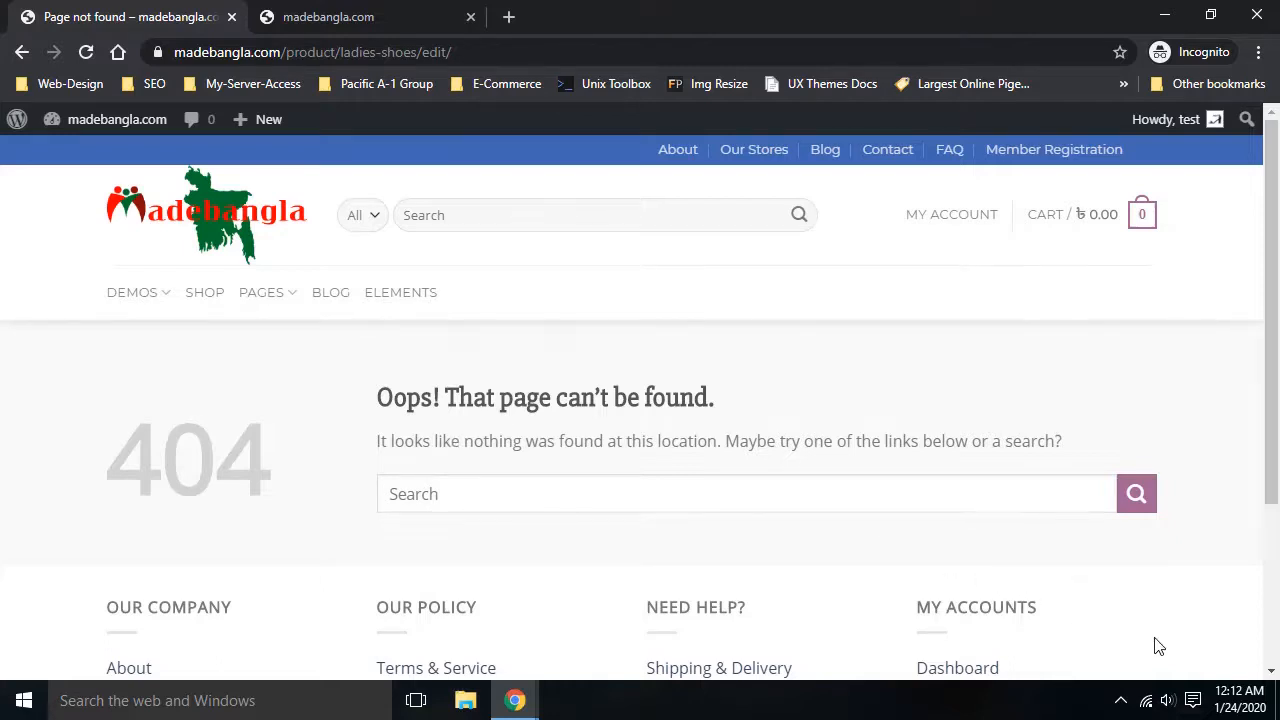
click(1121, 700)
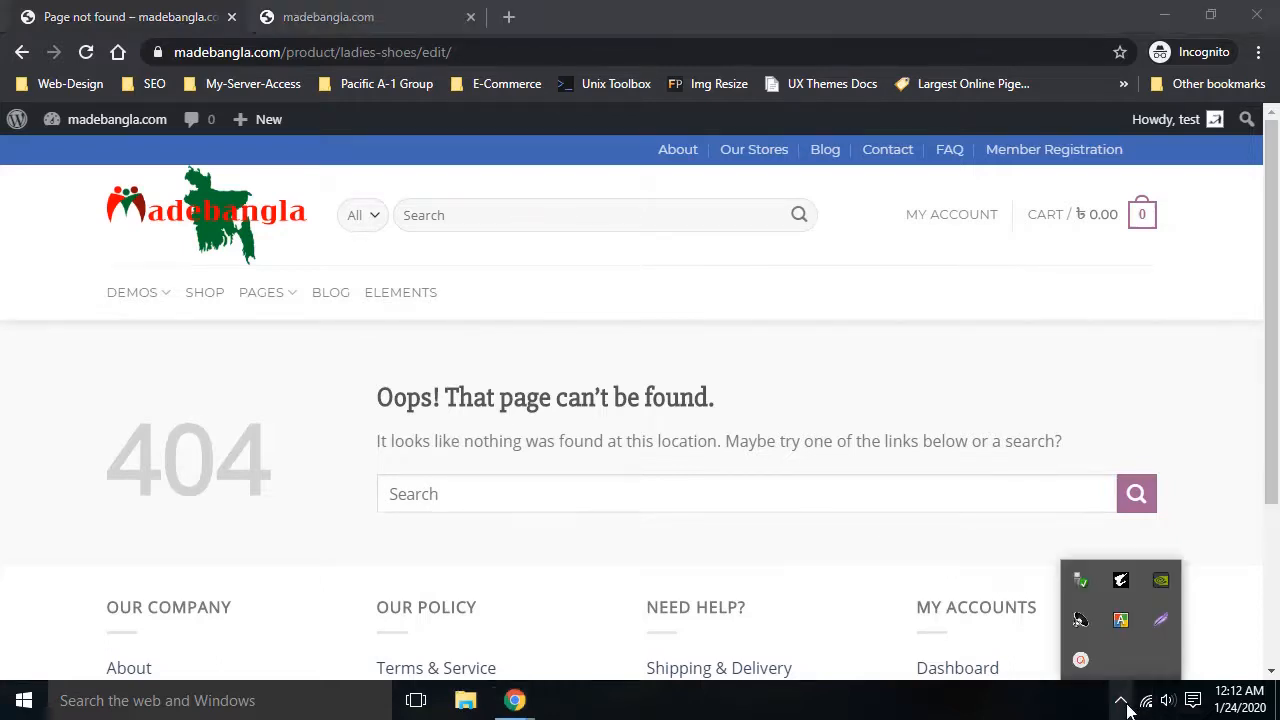
click(1081, 661)
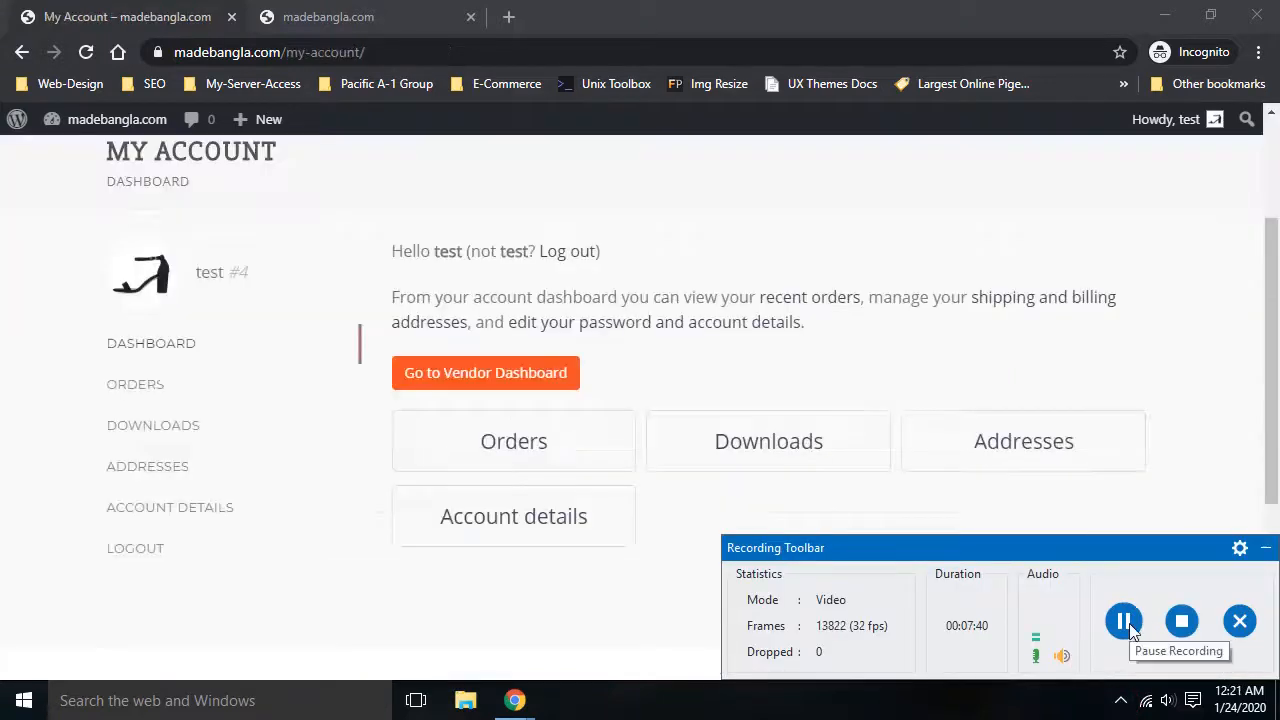